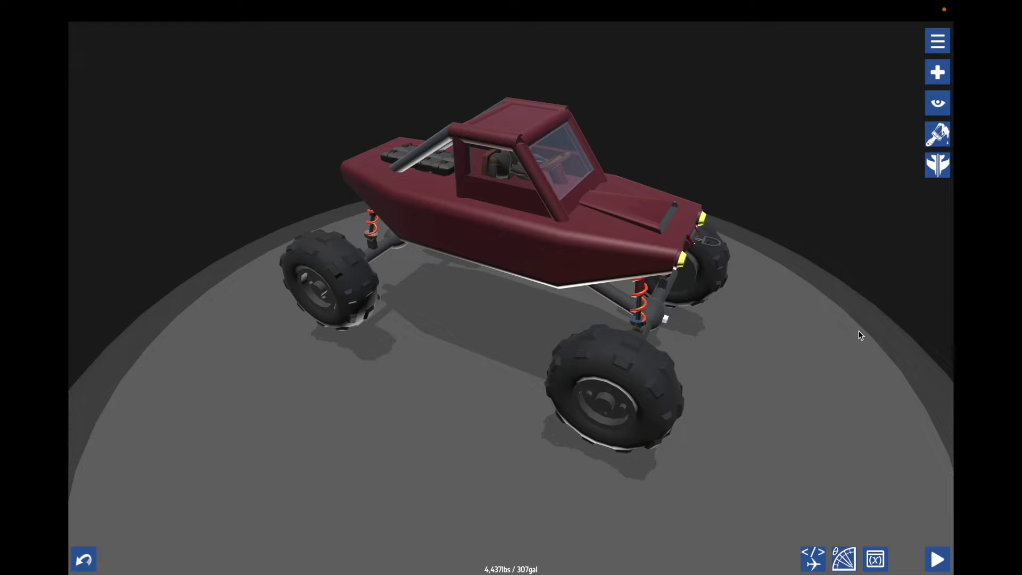
scroll(870, 320, up, 1)
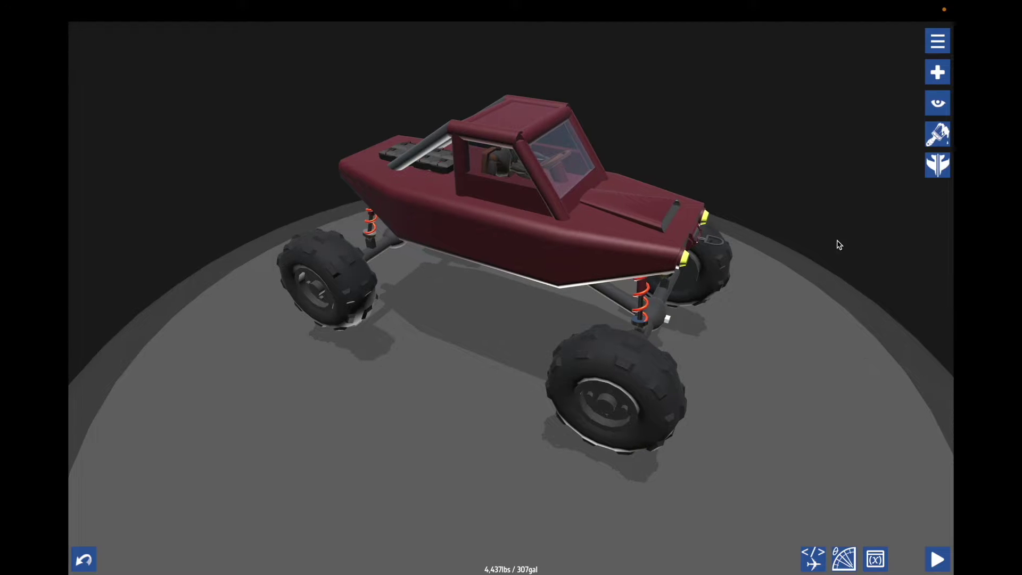
drag(543, 521, 564, 494)
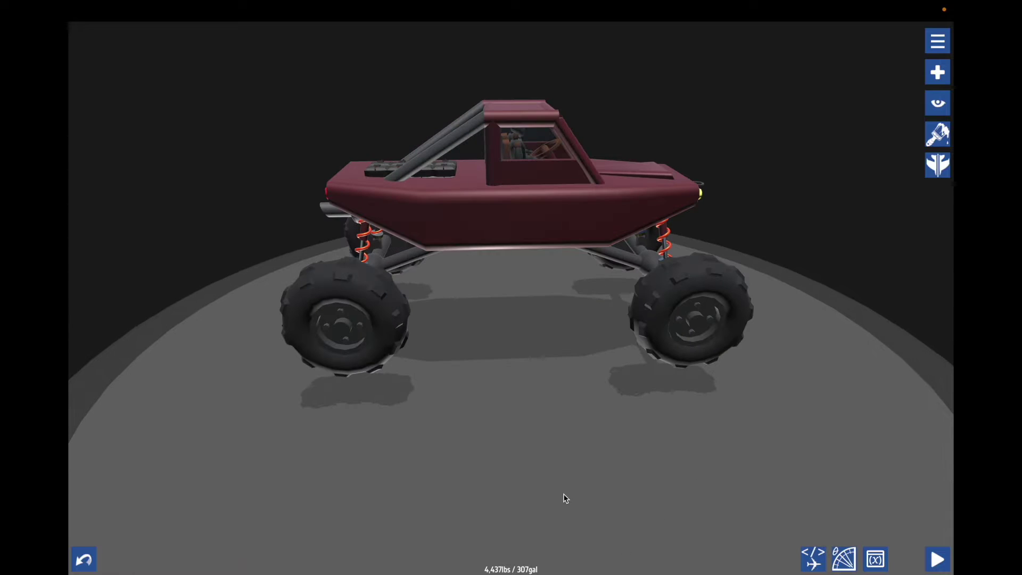
drag(775, 503, 730, 513)
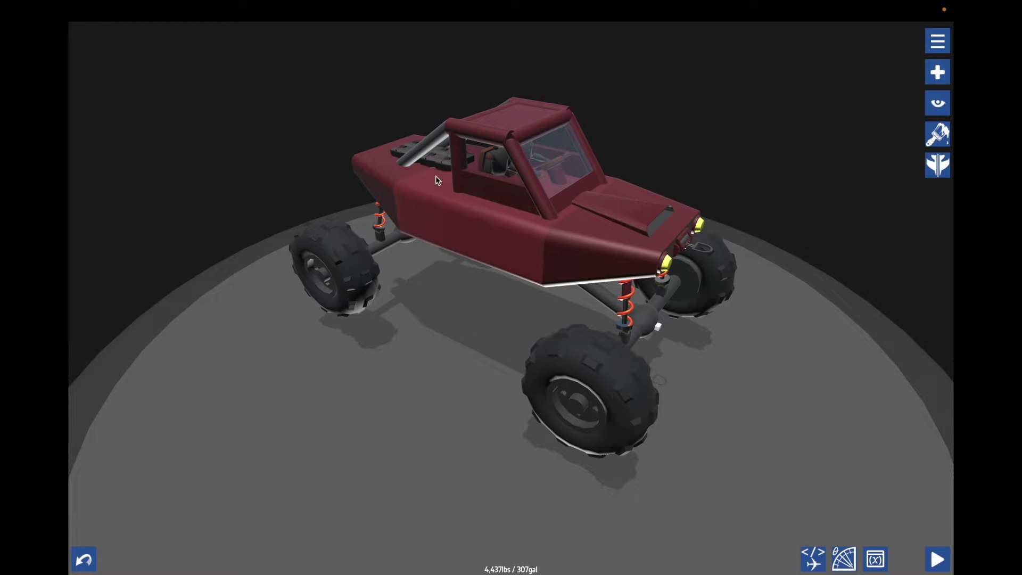
drag(388, 390, 397, 470)
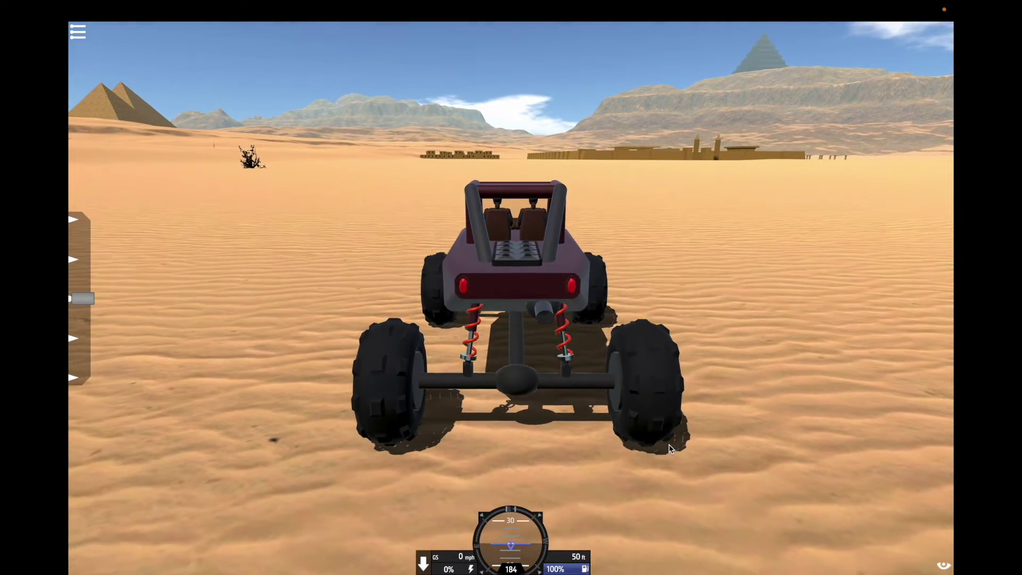
Test-drive the buggy across the desert, steering both ways, and switch the camera to Orbit View
key(XF86AudioLowerVolume)
drag(762, 352, 733, 368)
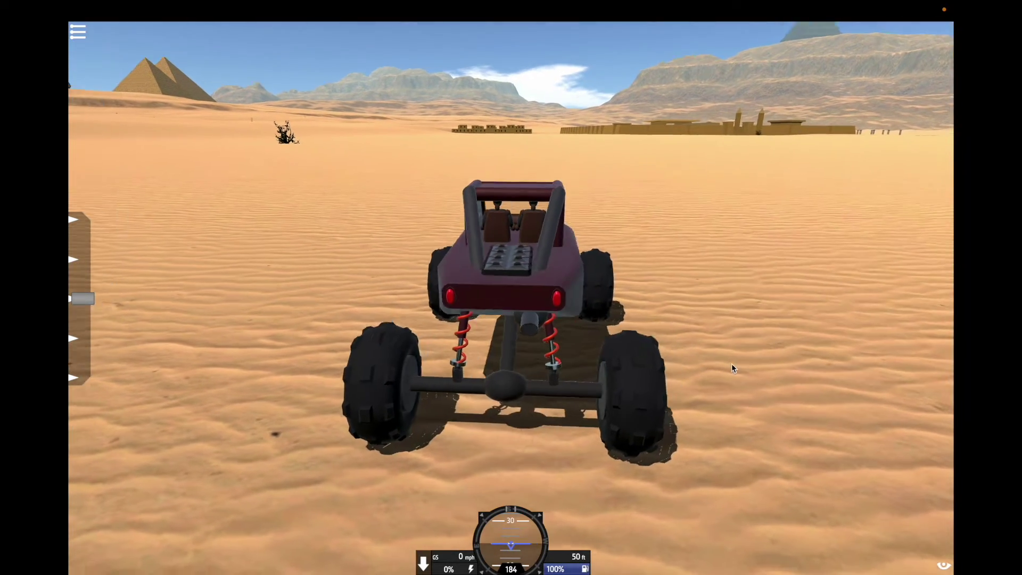
key(w)
key(a)
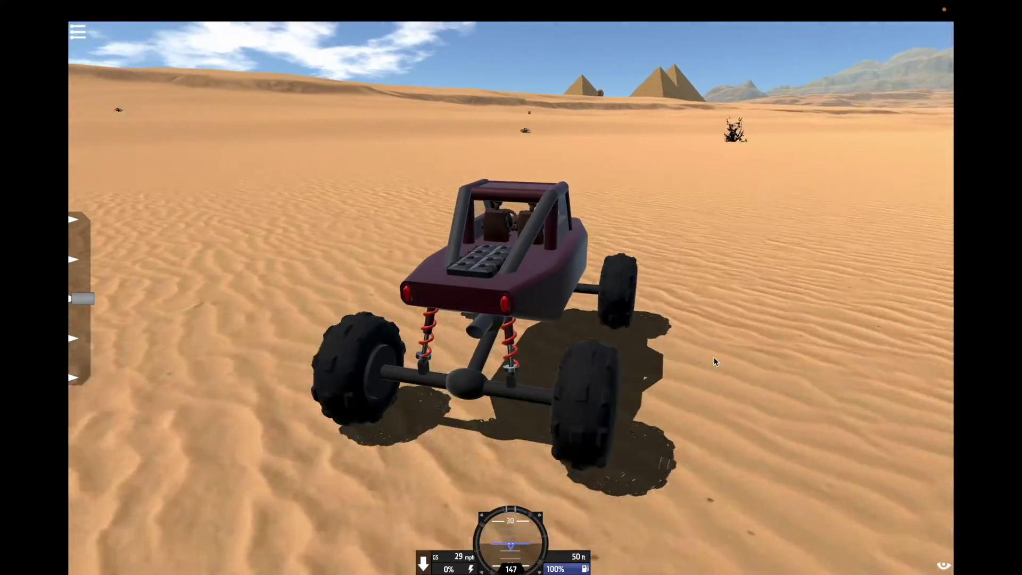
key(d)
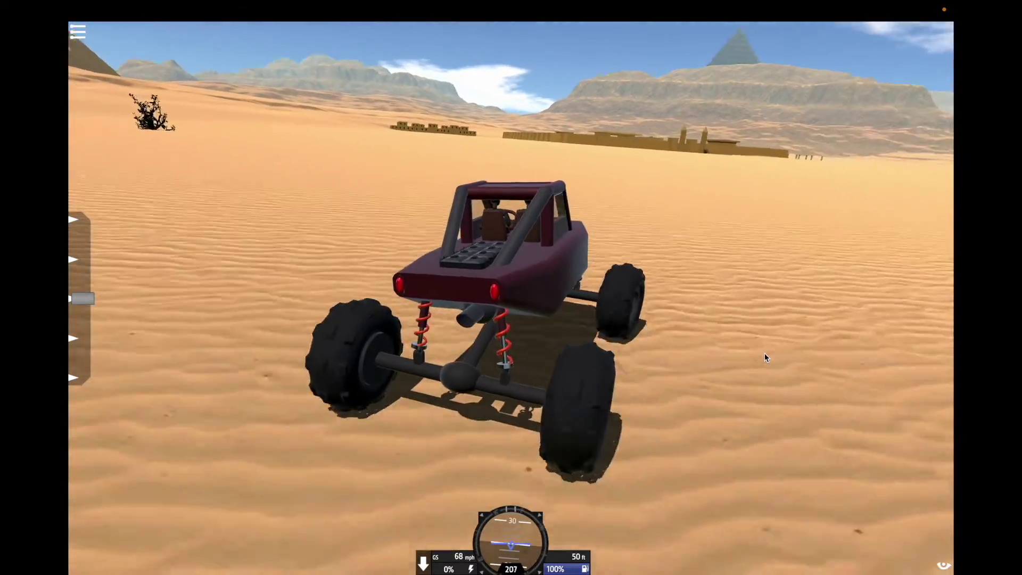
key(a)
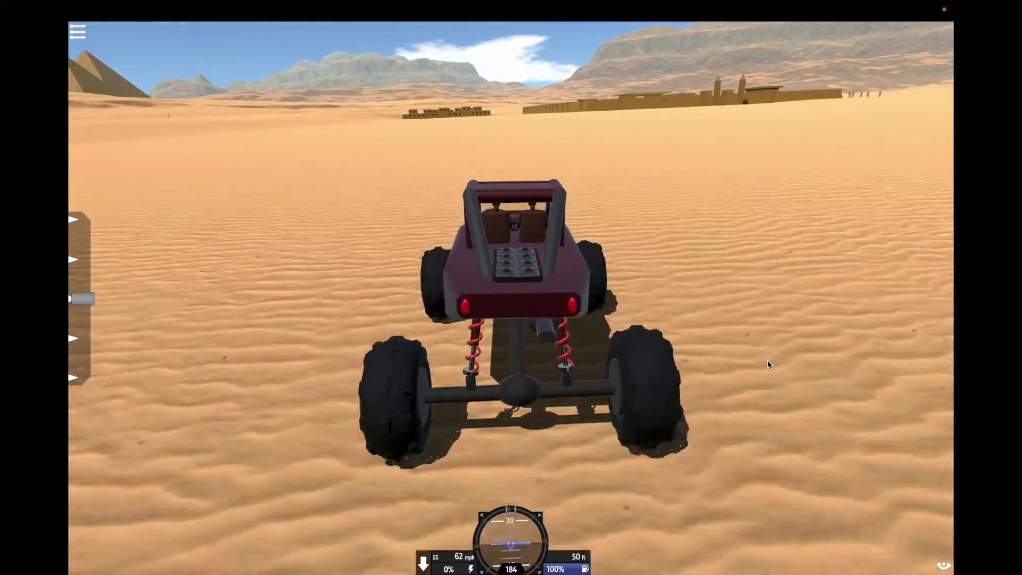
key(a)
key(c)
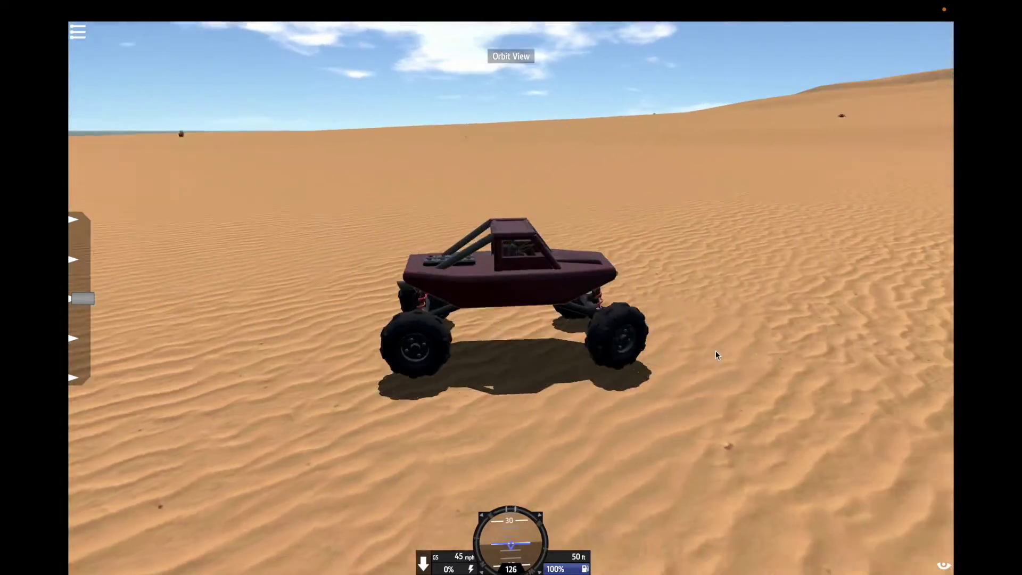
key(a)
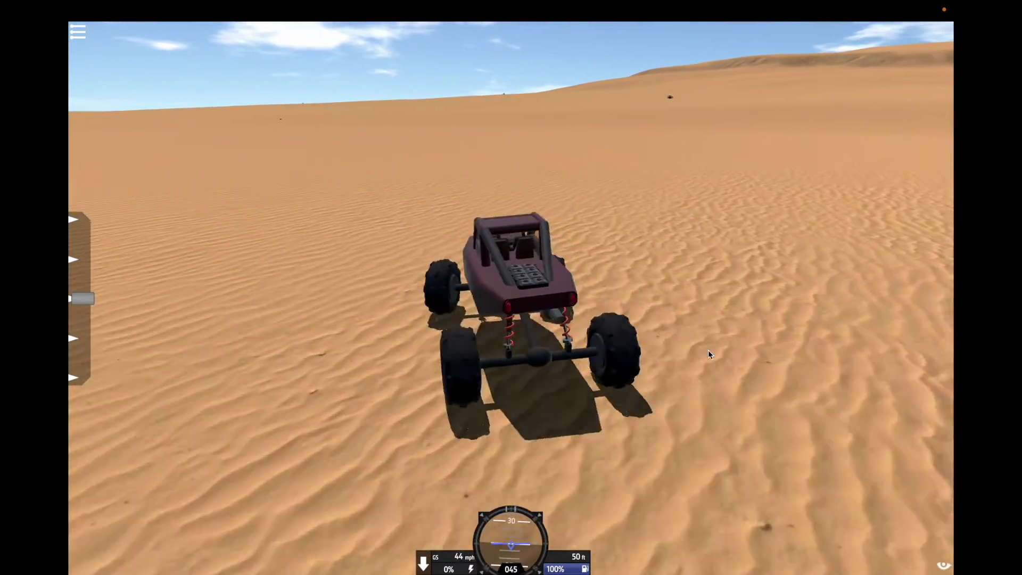
key(d)
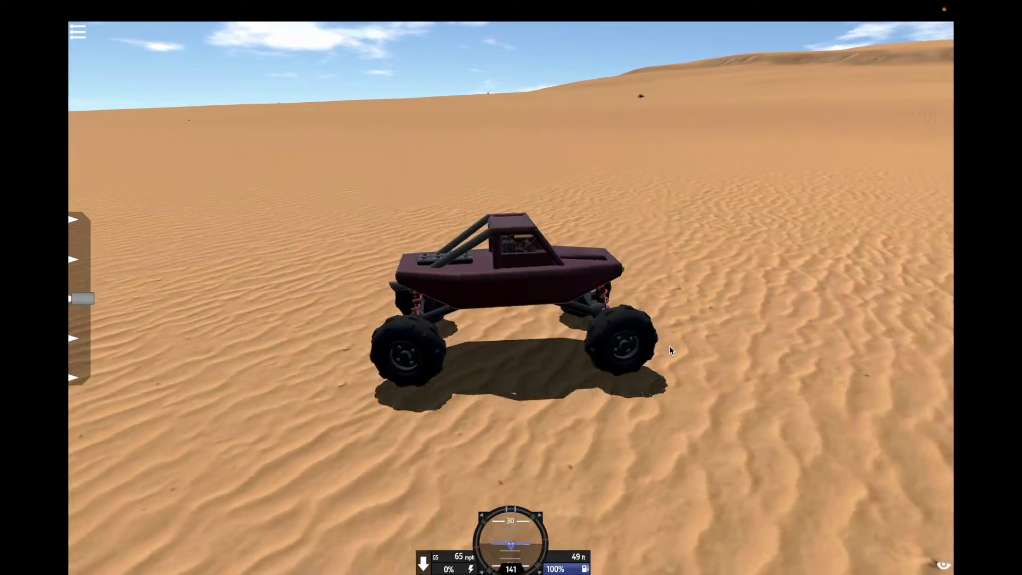
key(a)
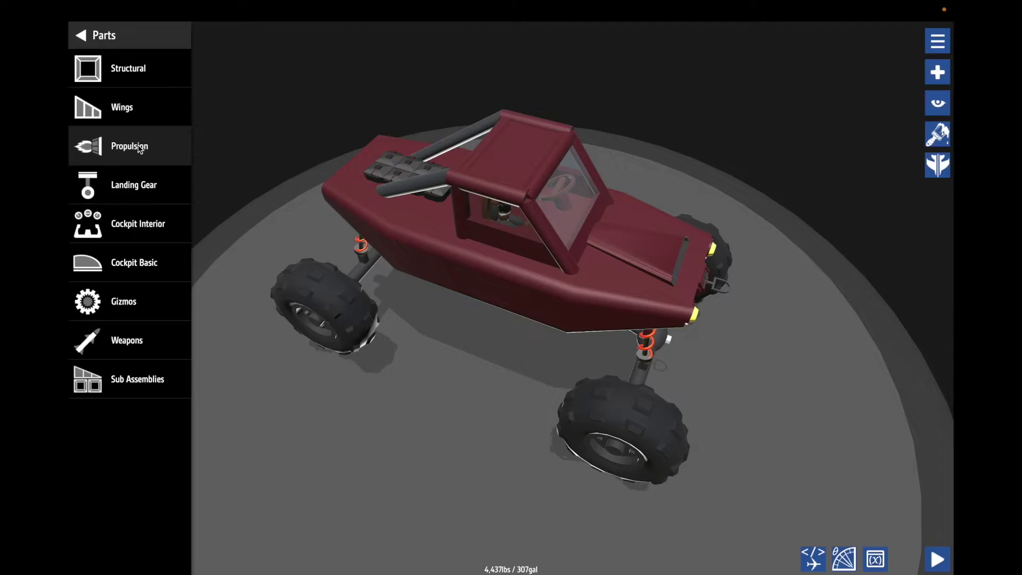
Add a Blasto BFE300 engine from the propulsion parts and place it in free space beside the buggy
click(140, 146)
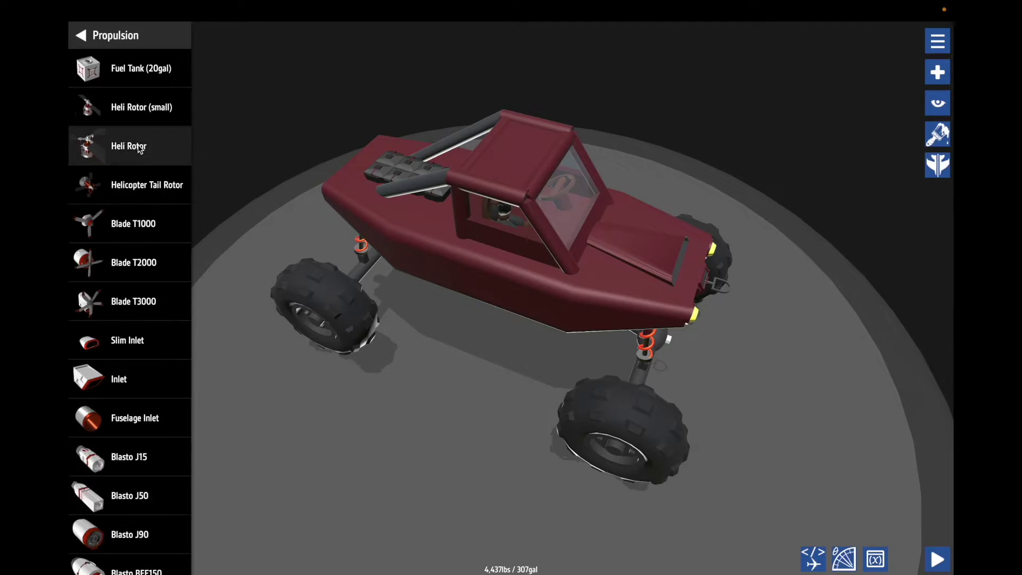
scroll(146, 170, down, 3)
scroll(146, 169, down, 3)
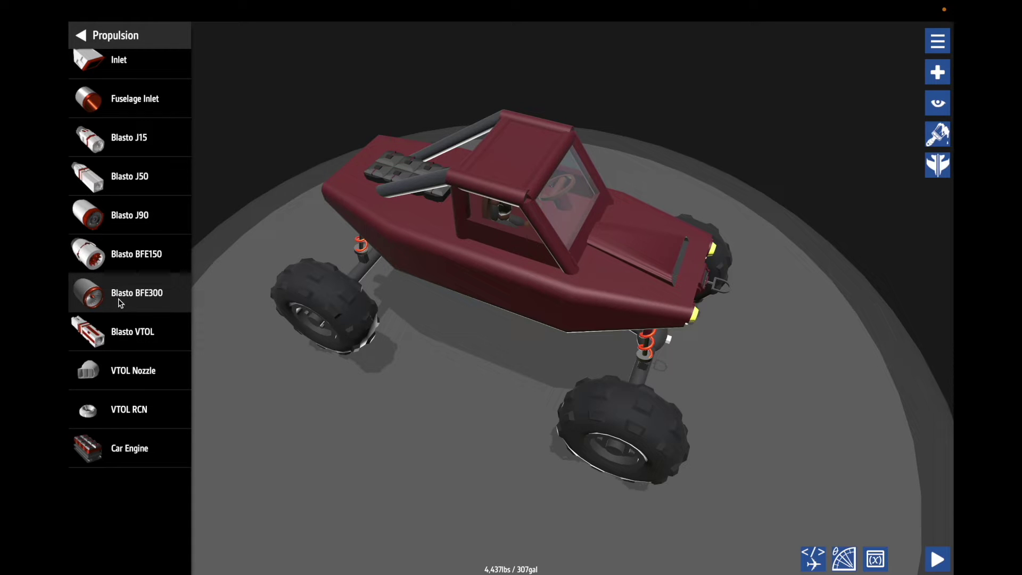
drag(105, 297, 694, 108)
mouse_move(798, 236)
mouse_down()
mouse_move(726, 208)
mouse_move(665, 213)
mouse_move(670, 231)
mouse_move(703, 219)
mouse_move(812, 229)
mouse_move(759, 129)
mouse_move(776, 225)
mouse_move(812, 246)
mouse_up()
Set the jet engine's scale to 0.1,0.1,0.1 in the Overload XML editor
click(813, 558)
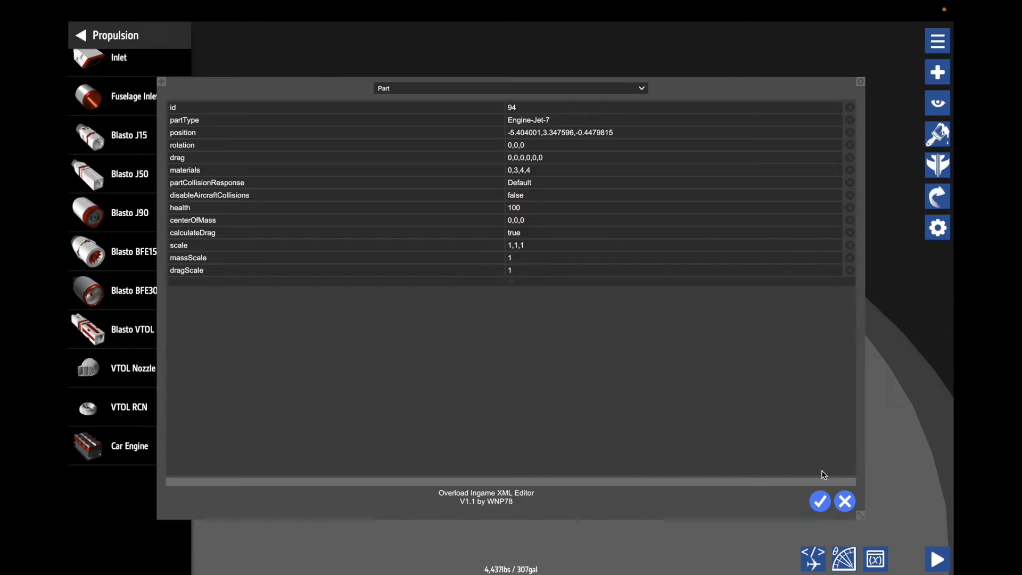
click(821, 502)
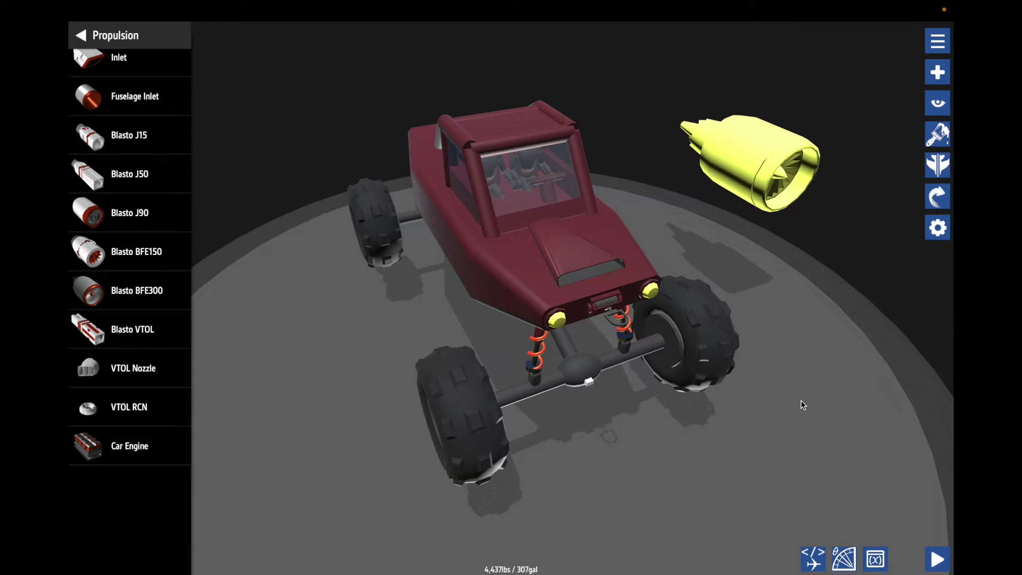
click(817, 563)
click(539, 183)
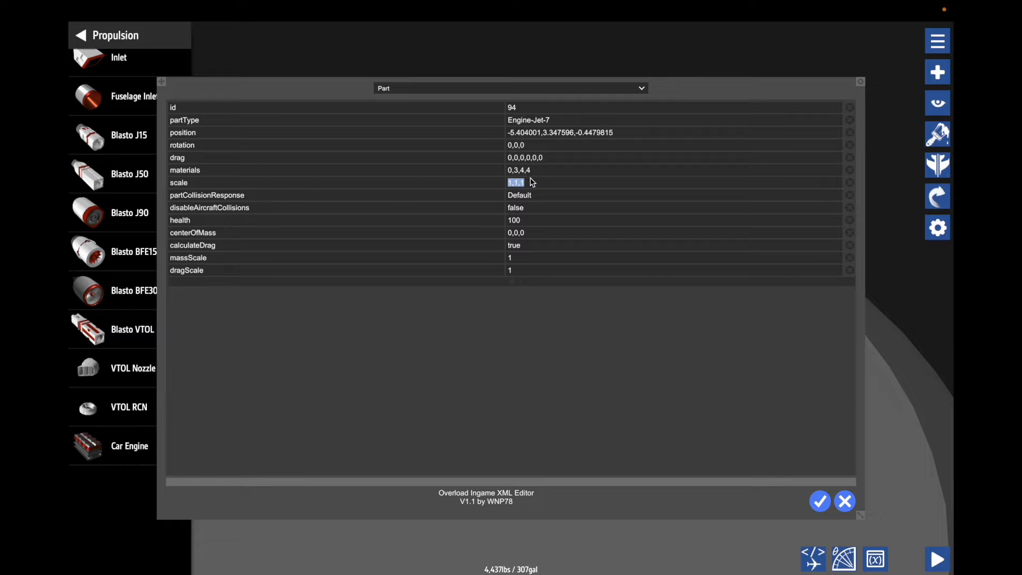
click(540, 89)
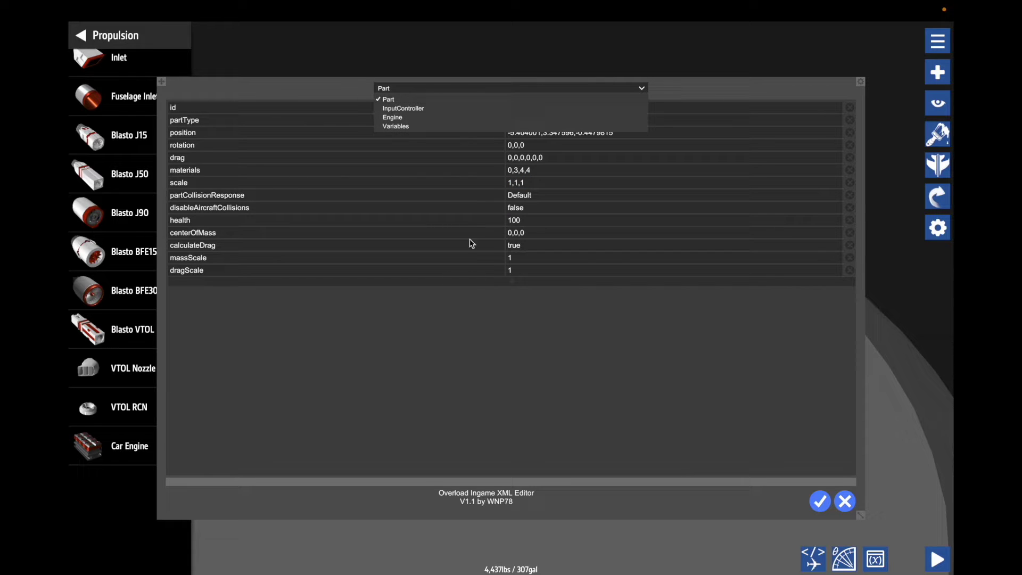
click(520, 403)
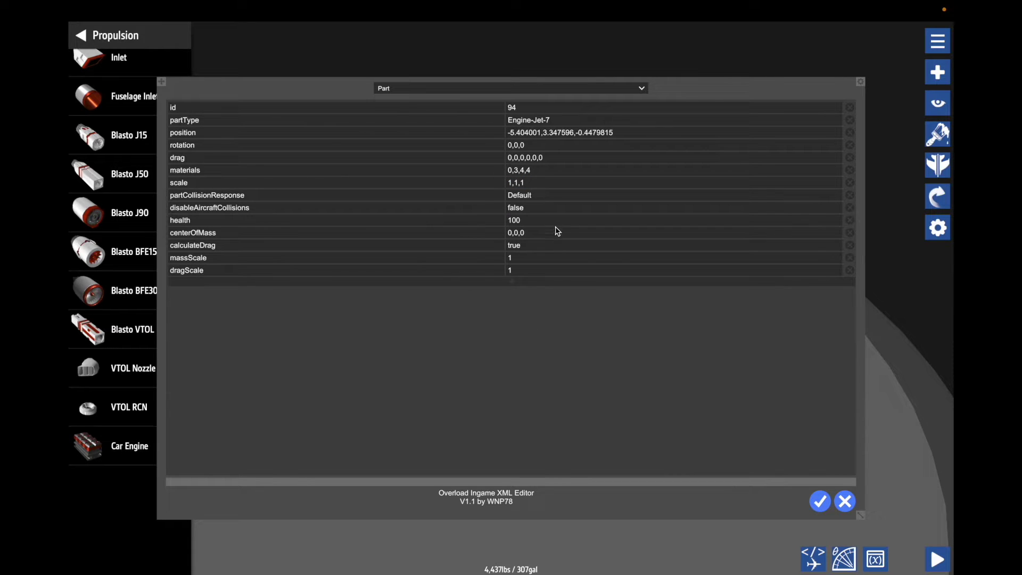
click(542, 187)
text(0.)
click(818, 502)
Attach the shrunken jet engine to the centre of the buggy's hood, on the raised scoop
drag(814, 507, 441, 235)
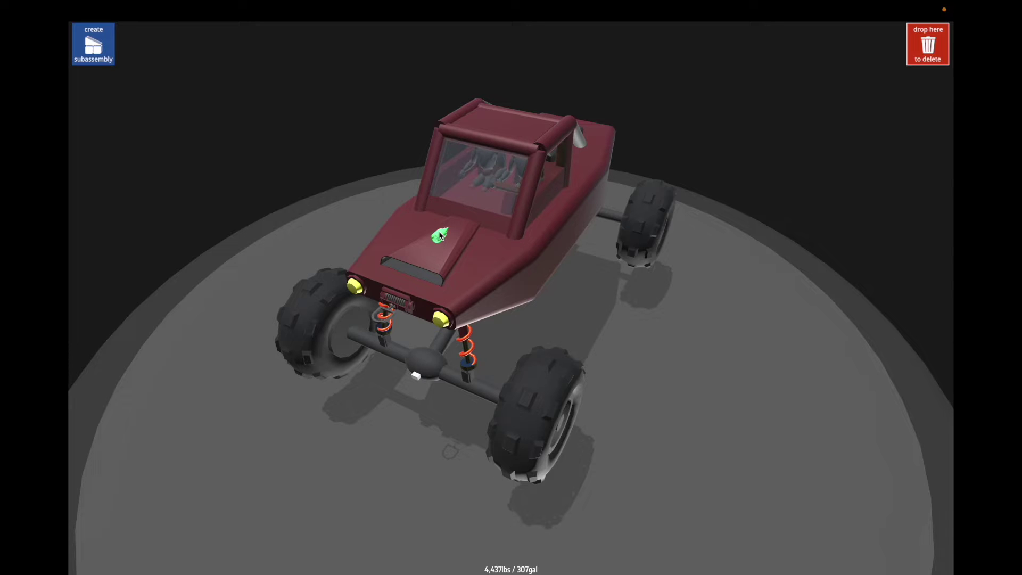
drag(439, 236, 443, 235)
drag(709, 510, 812, 492)
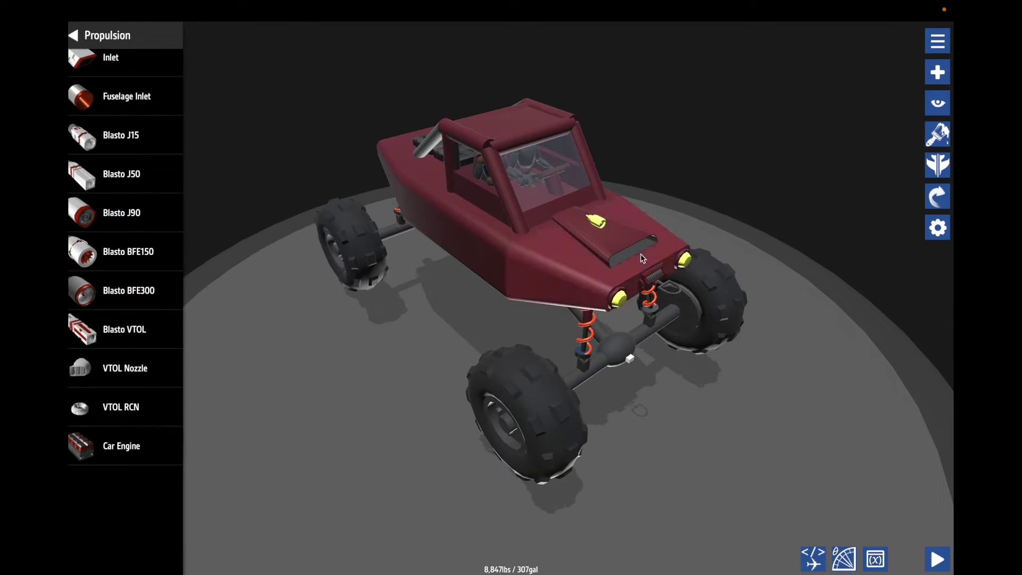
Set the jet engine's powerMultiplier to 0 in the Engine section of the XML editor
click(813, 558)
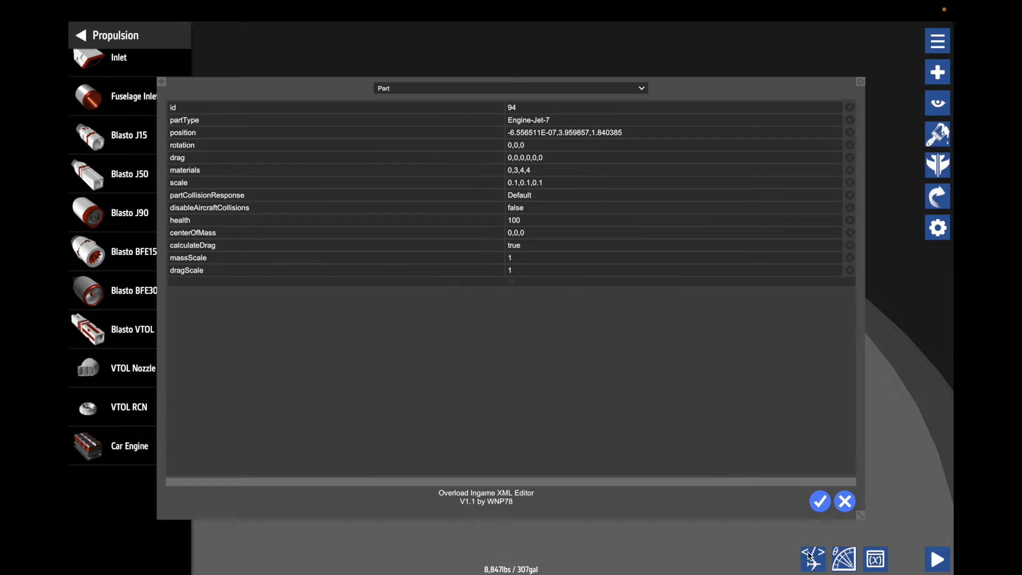
click(494, 90)
click(446, 118)
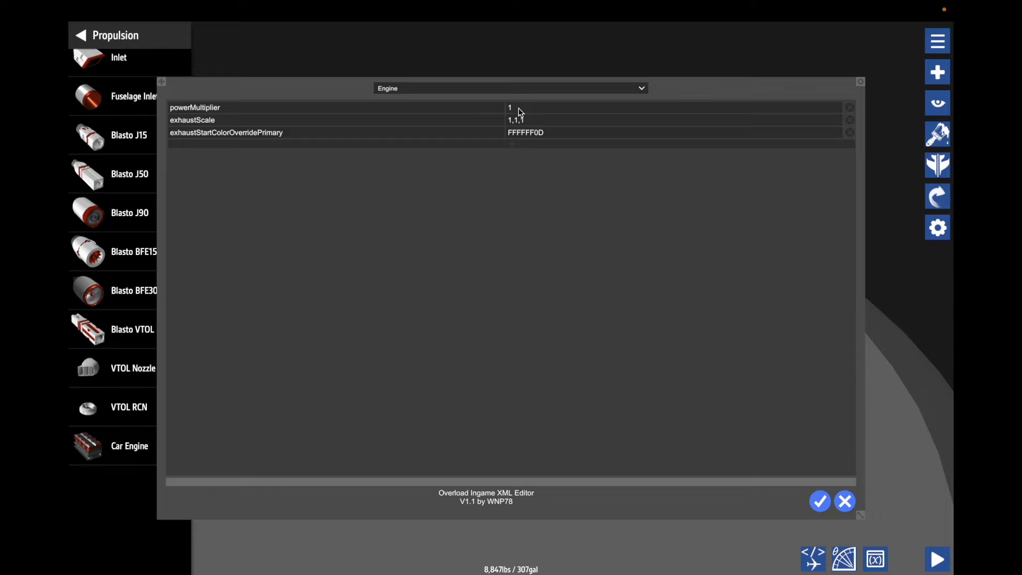
click(495, 89)
click(488, 100)
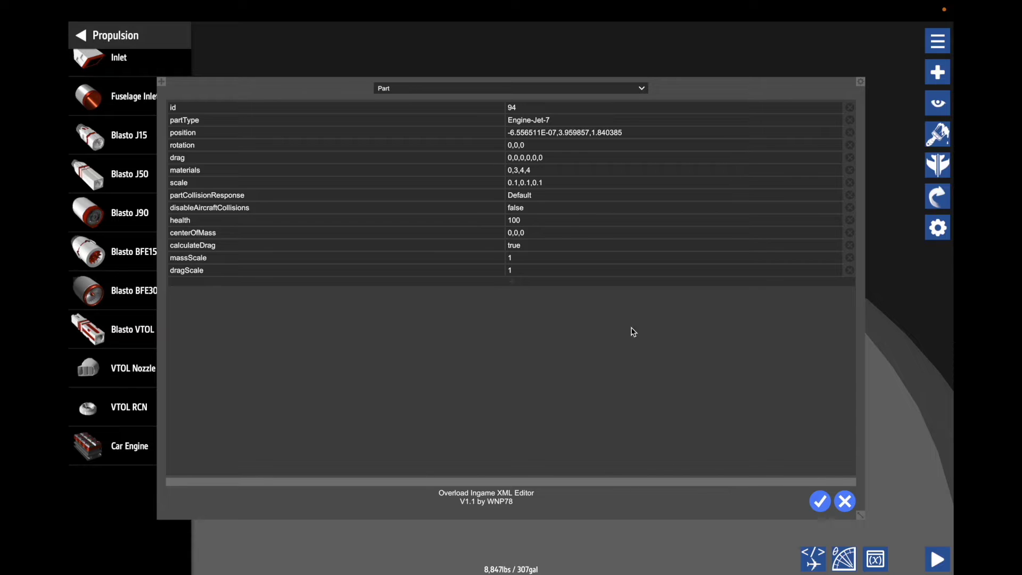
click(453, 90)
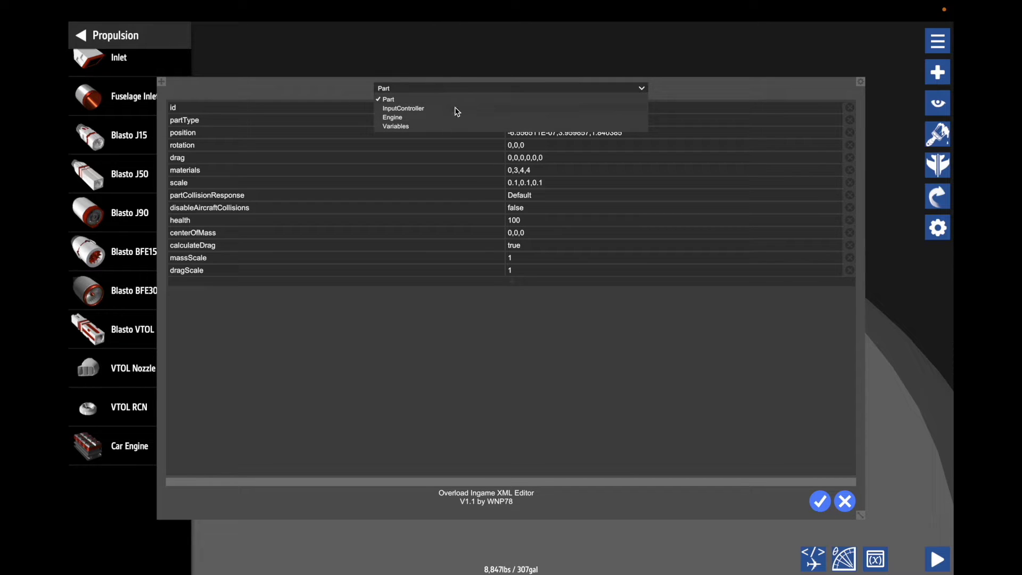
click(428, 117)
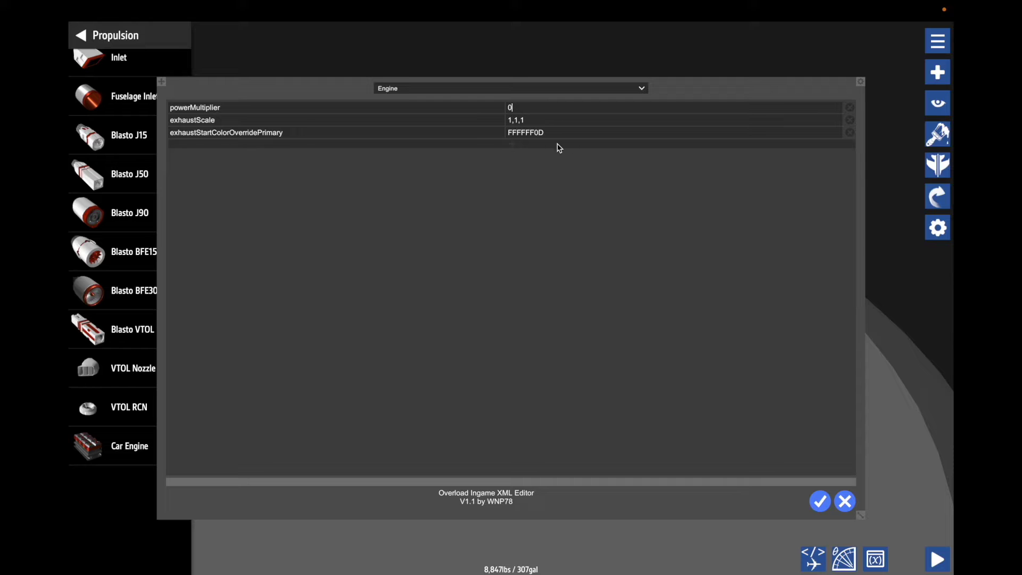
click(820, 501)
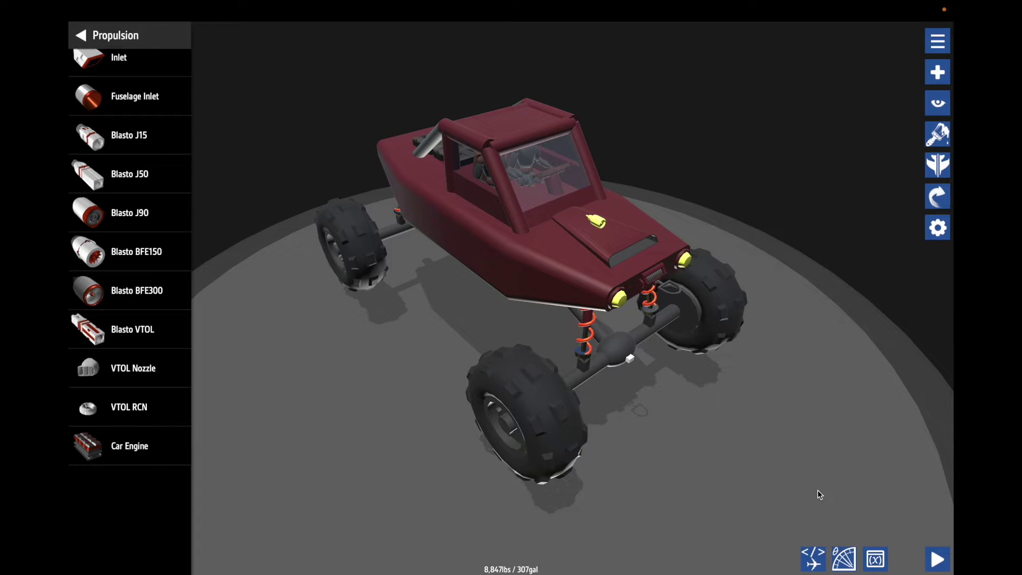
Set the hood-mounted jet engine's throttle input to Pitch, matching the rear car engine's input
drag(758, 159, 805, 158)
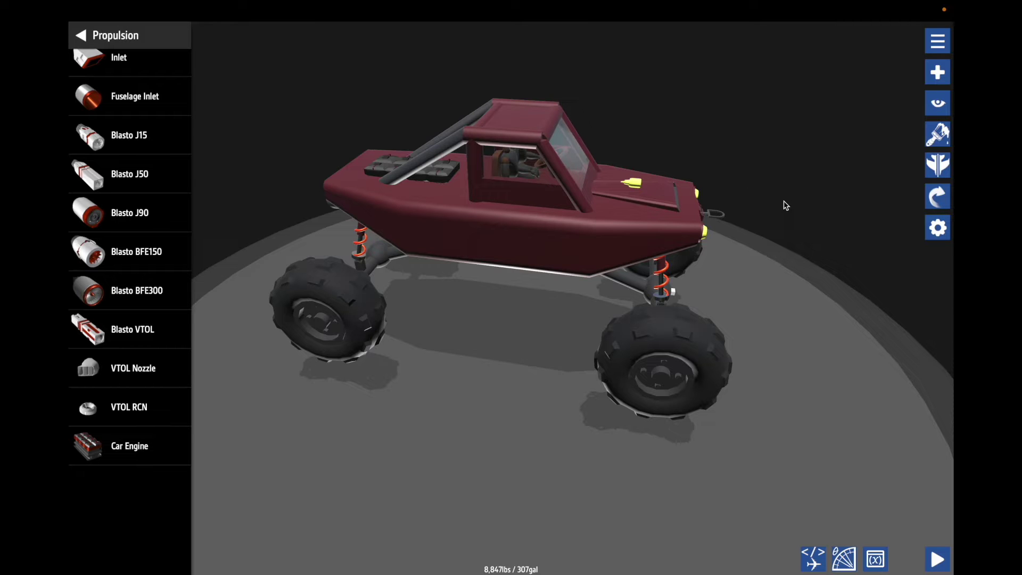
mouse_move(792, 205)
mouse_down()
mouse_move(806, 203)
mouse_move(778, 212)
mouse_up()
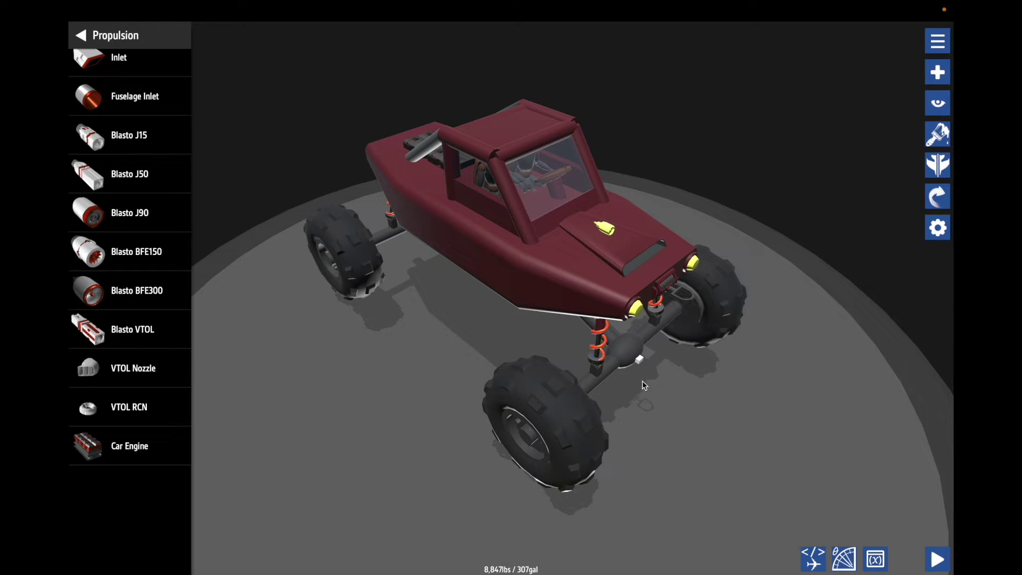
drag(429, 358, 392, 176)
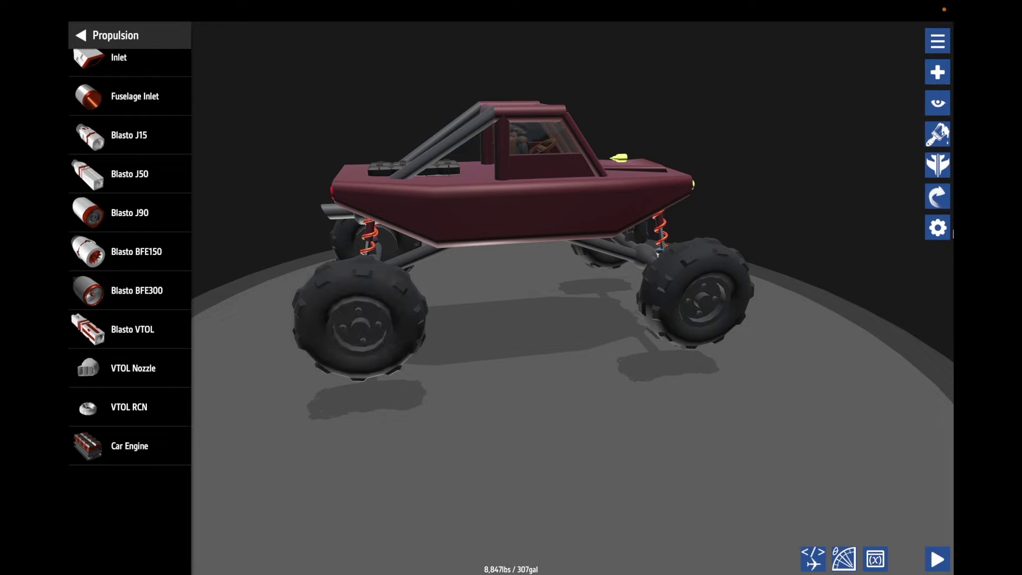
click(938, 228)
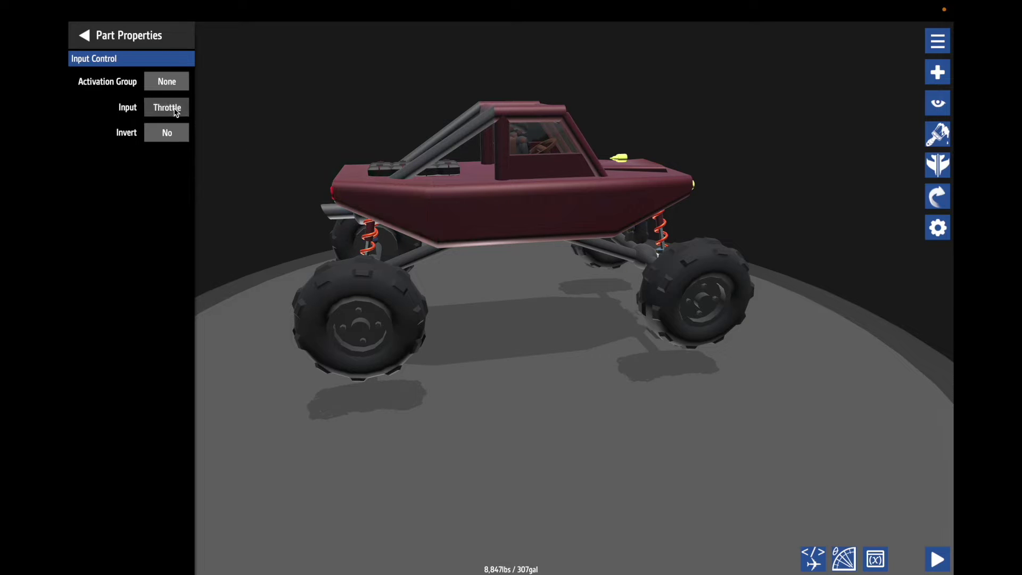
click(387, 170)
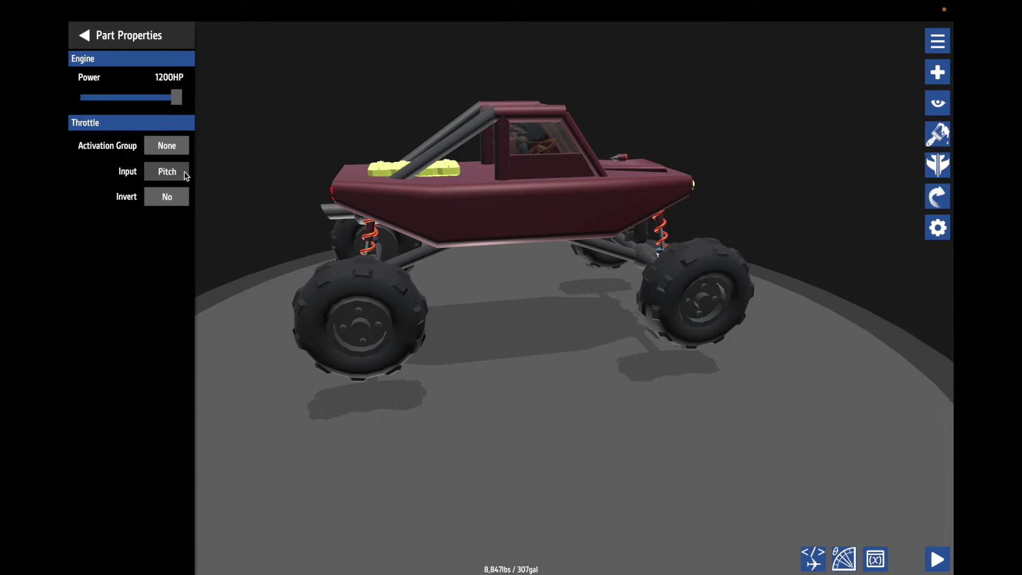
click(618, 158)
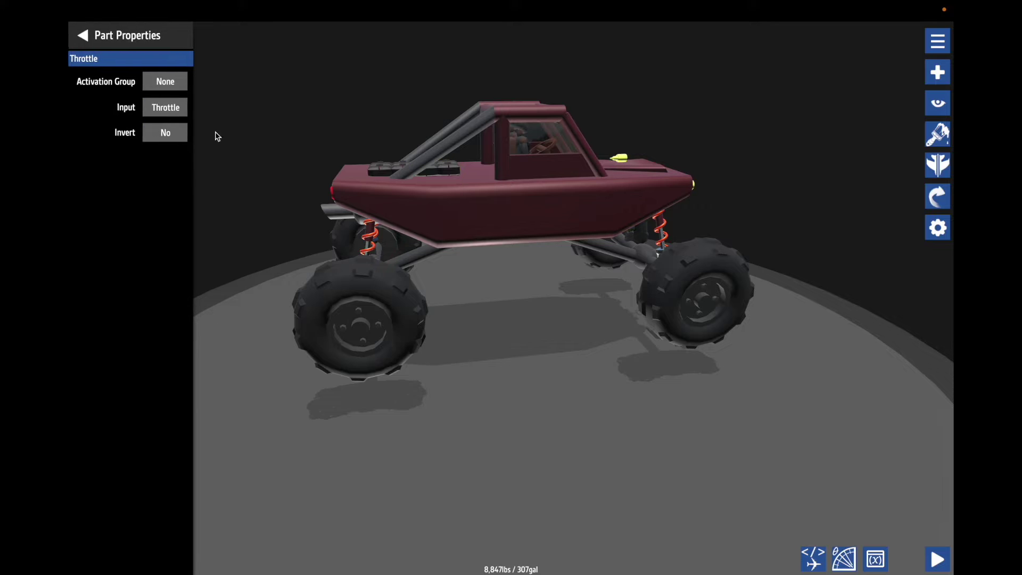
click(170, 110)
click(173, 112)
click(176, 113)
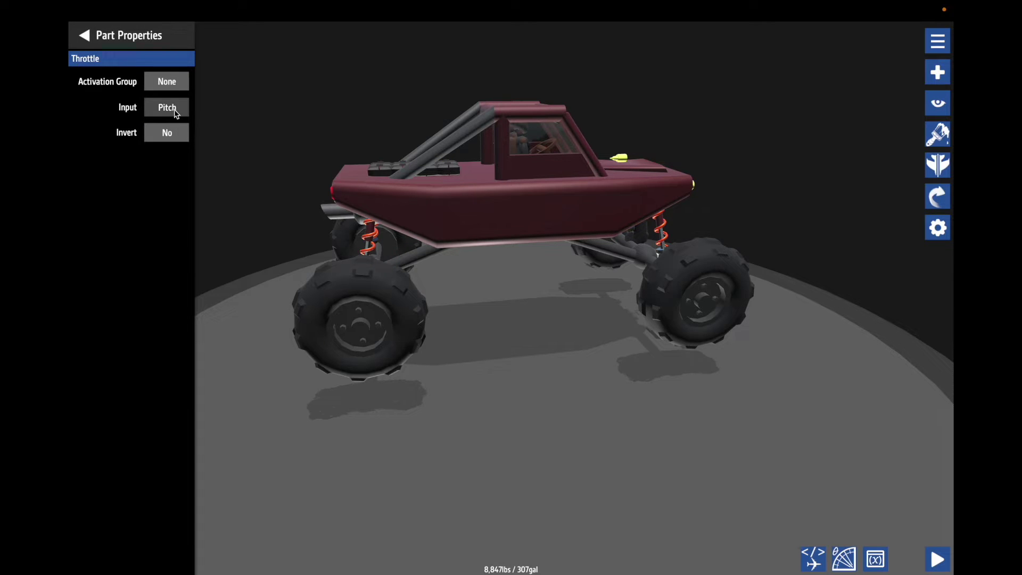
click(170, 38)
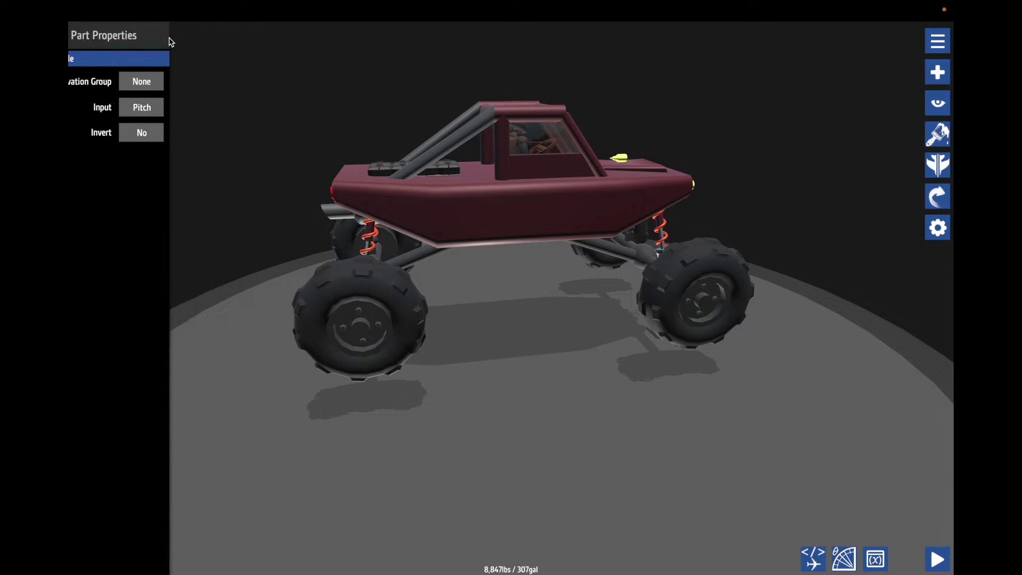
Lower the miniature jet engine beneath the buggy's hood to a Y position of about 3.67, using 0.01 nudges
drag(570, 487, 530, 487)
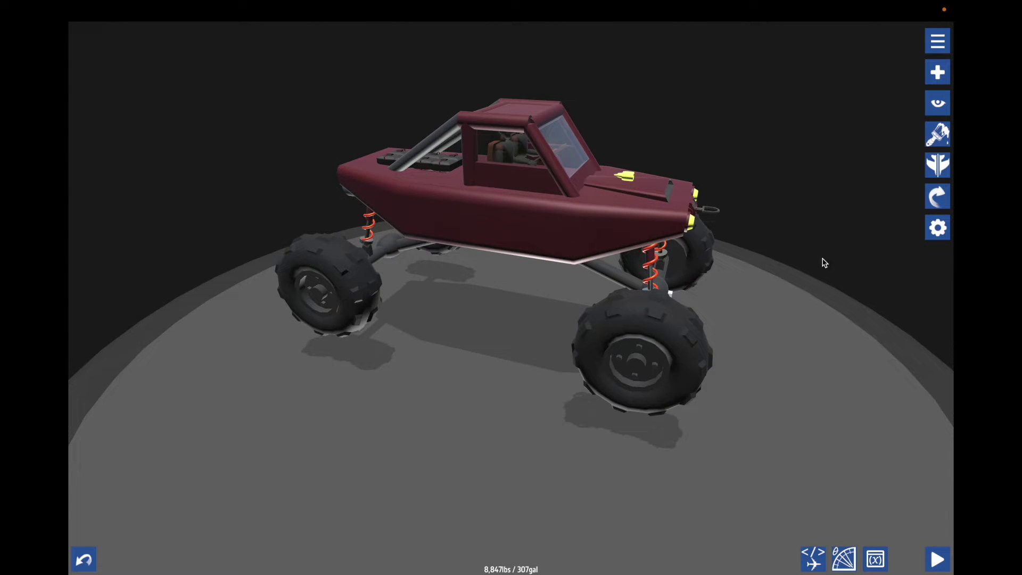
click(844, 558)
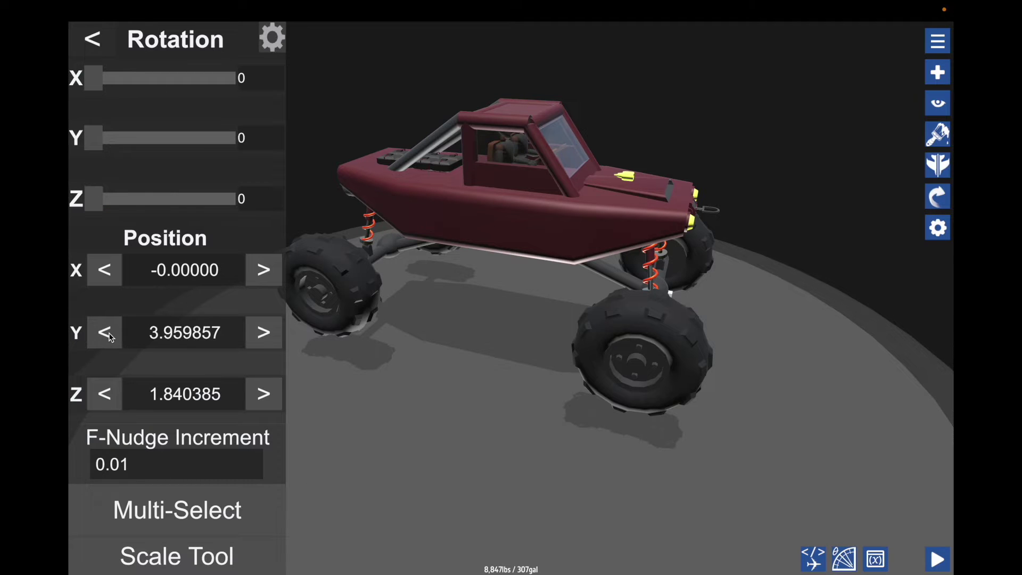
mouse_move(454, 506)
mouse_down()
mouse_move(406, 500)
mouse_move(468, 509)
mouse_up()
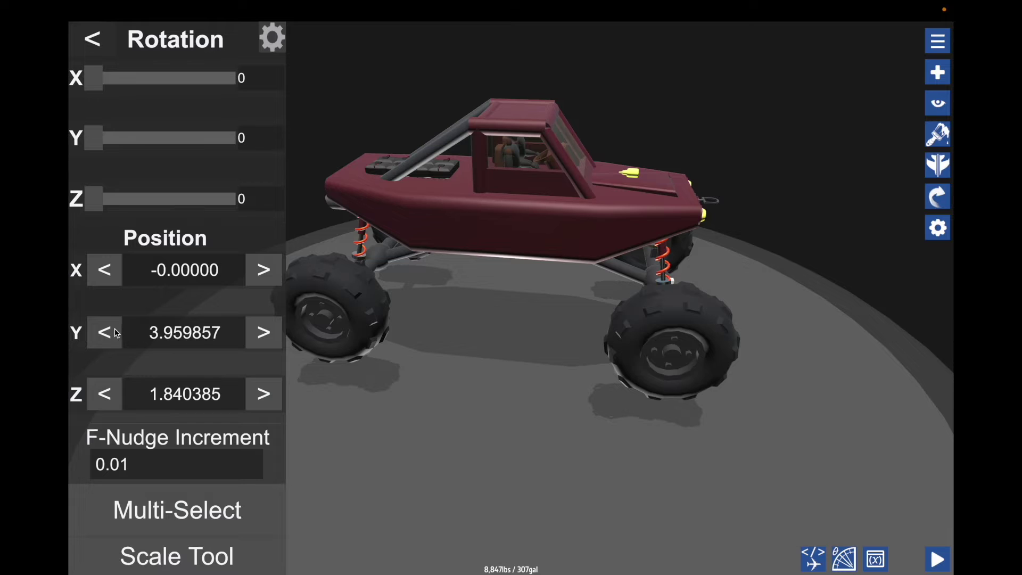
drag(111, 332, 110, 333)
click(463, 495)
drag(462, 496, 395, 481)
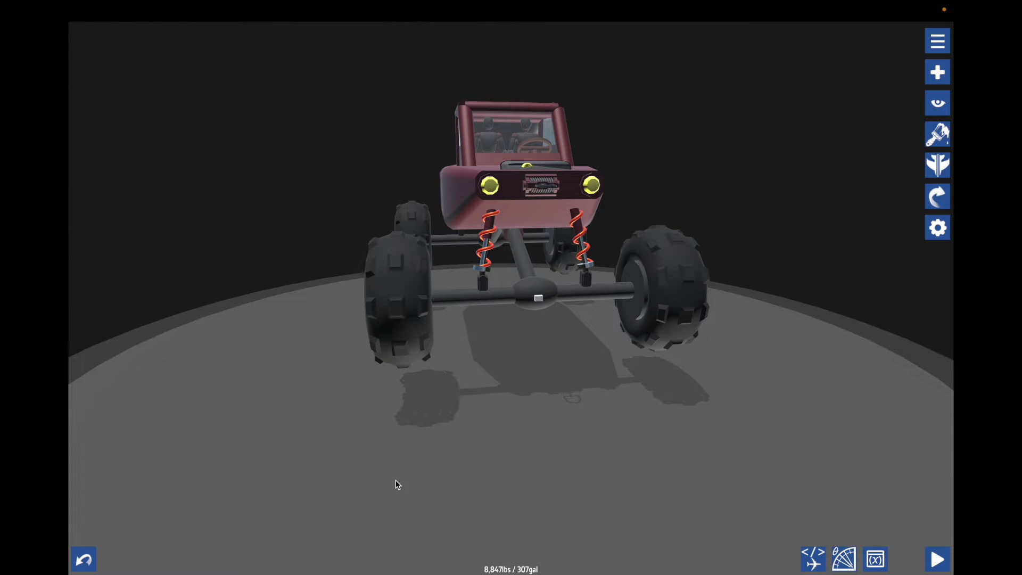
click(476, 182)
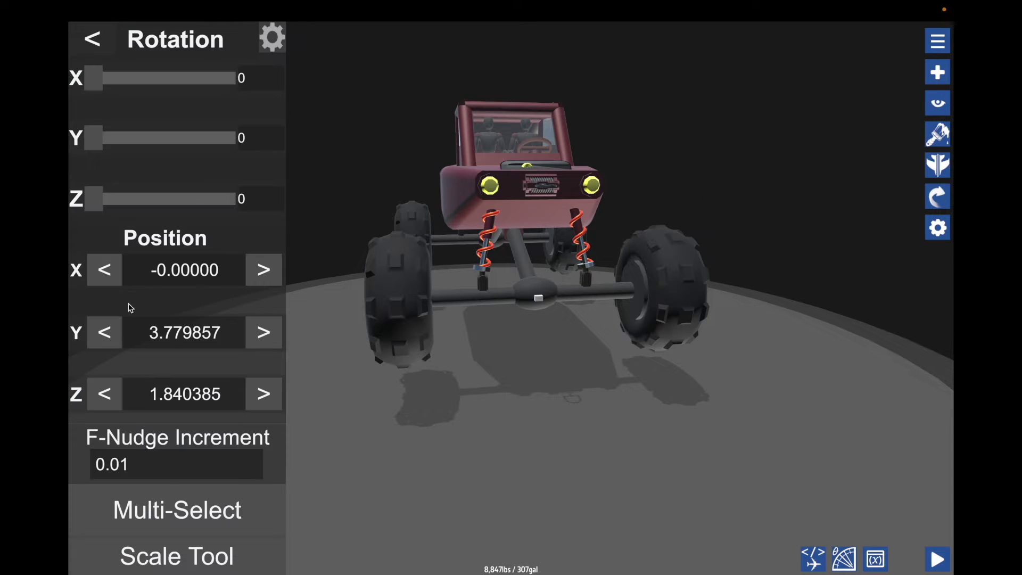
click(95, 43)
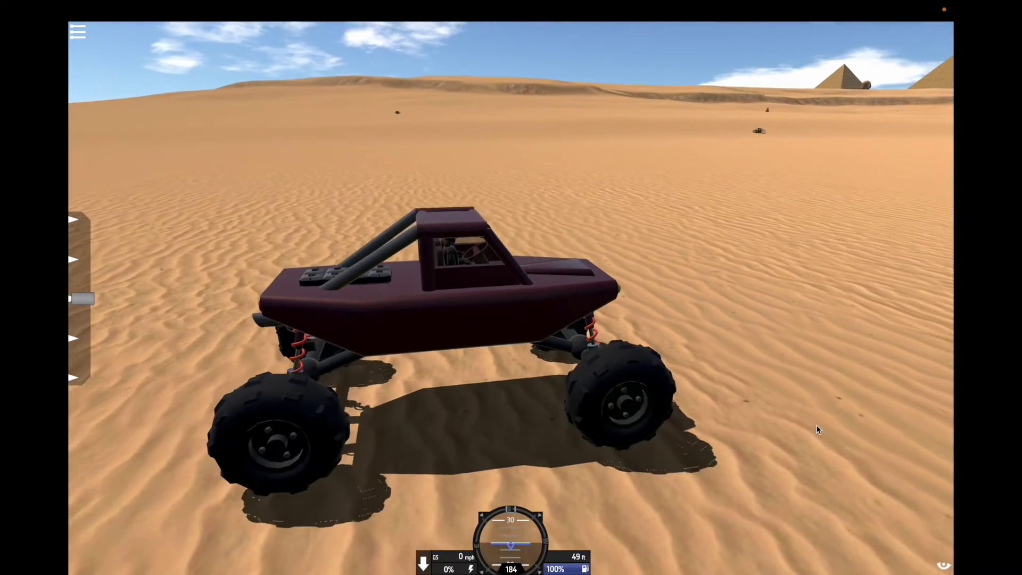
Test-drive the buggy across the desert with turns in both directions and return to the designer
key(w)
key(a)
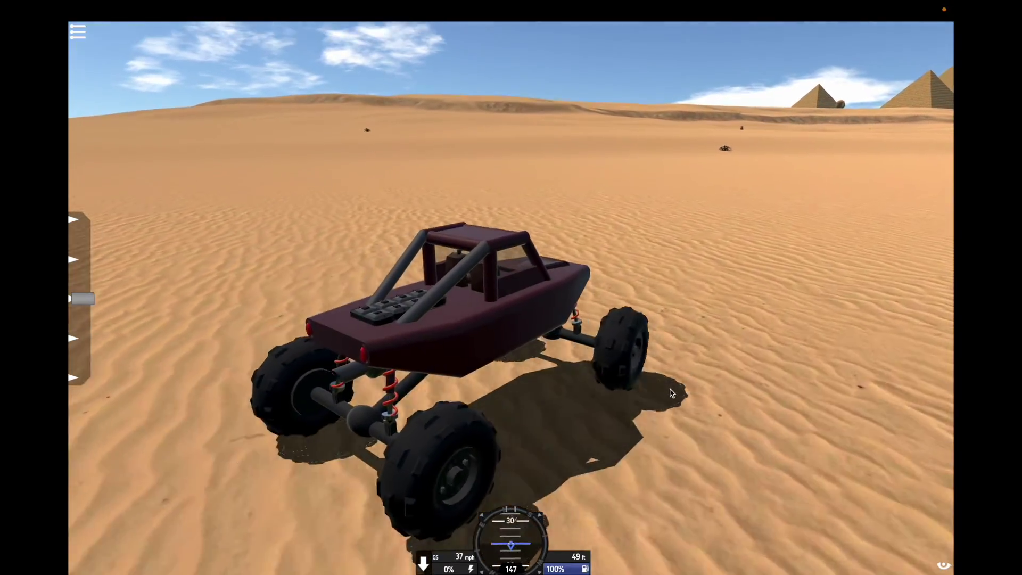
drag(671, 388, 782, 390)
key(w)
key(d)
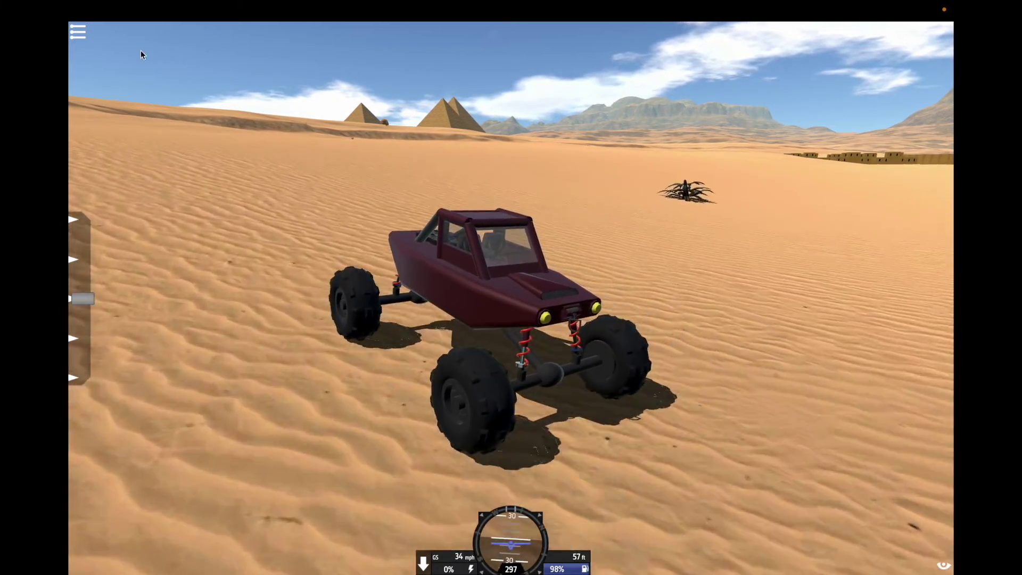
click(77, 32)
click(78, 32)
click(148, 234)
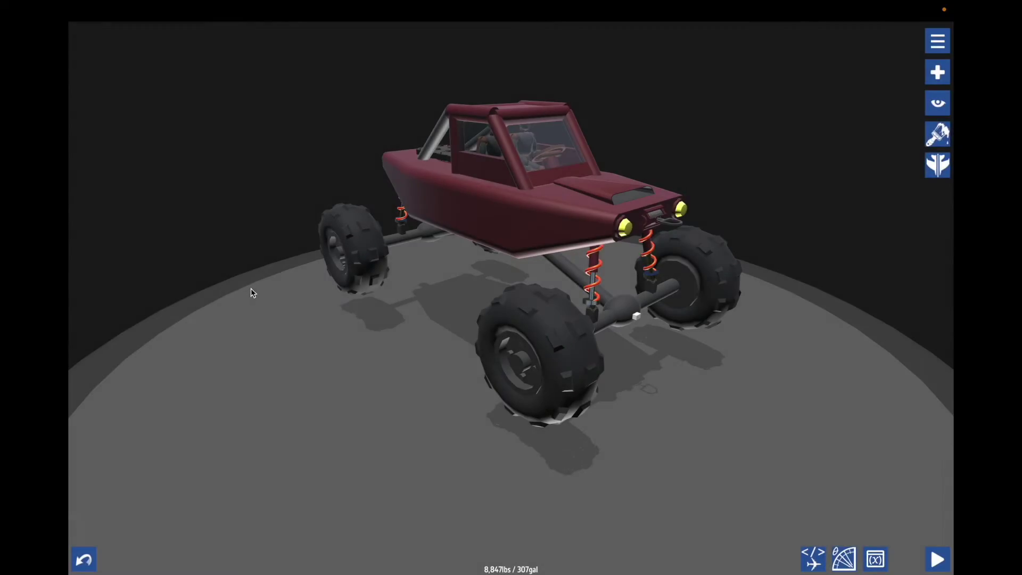
Hide the front body section beneath the hood scoop to expose the parts inside
drag(833, 456, 817, 422)
scroll(831, 279, up, 10)
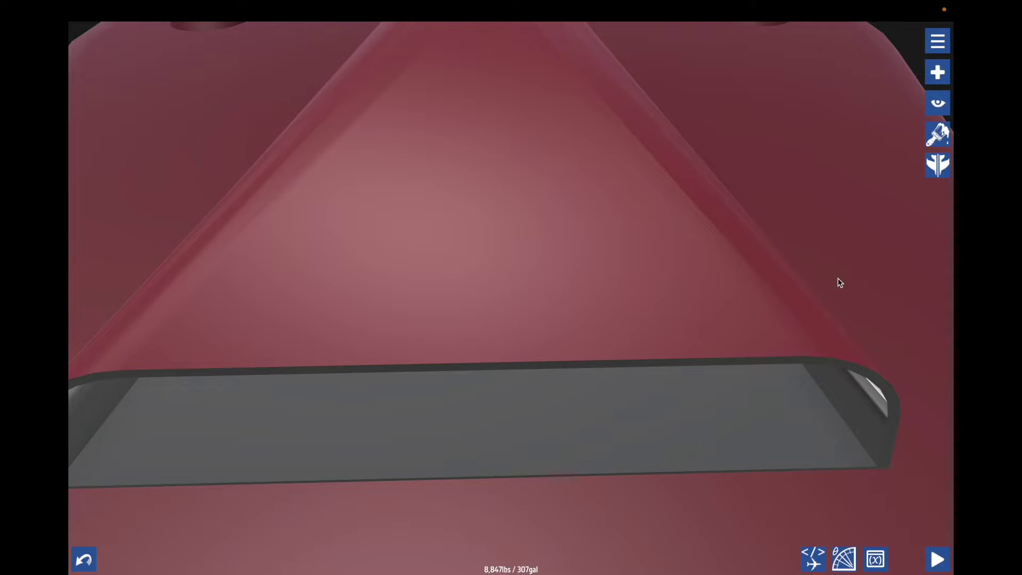
scroll(840, 283, up, 5)
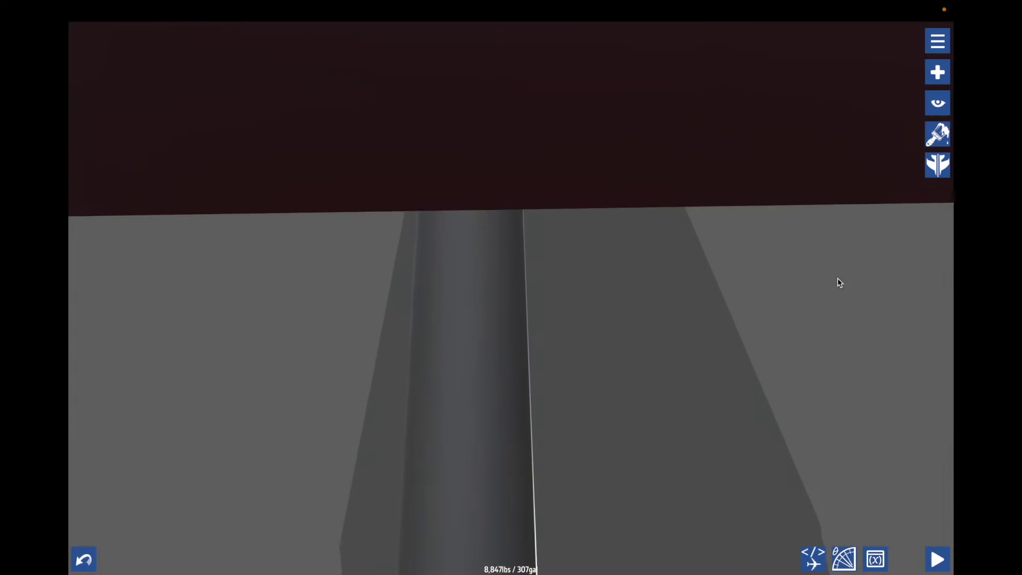
scroll(839, 282, down, 3)
scroll(839, 281, down, 6)
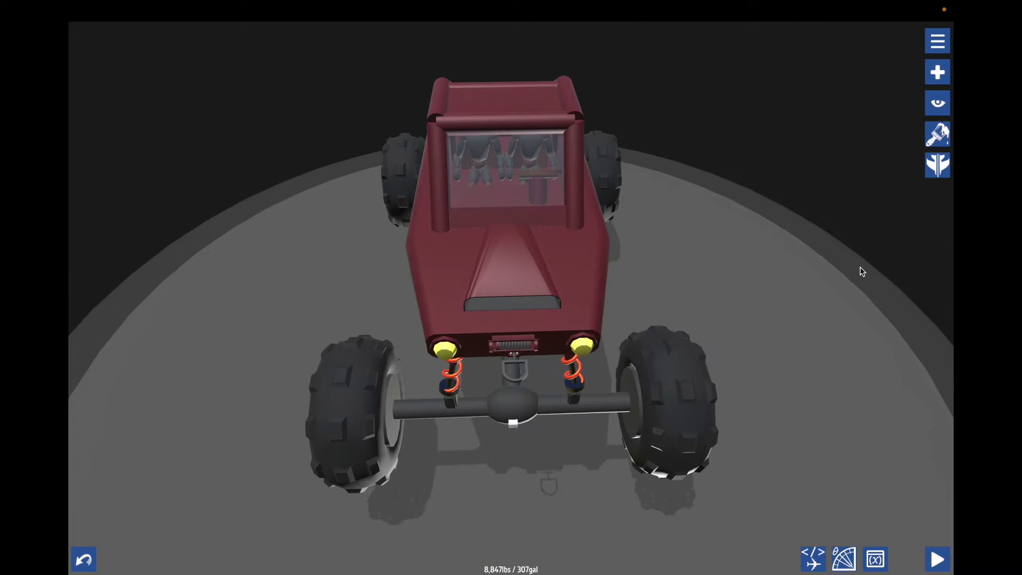
scroll(861, 271, up, 2)
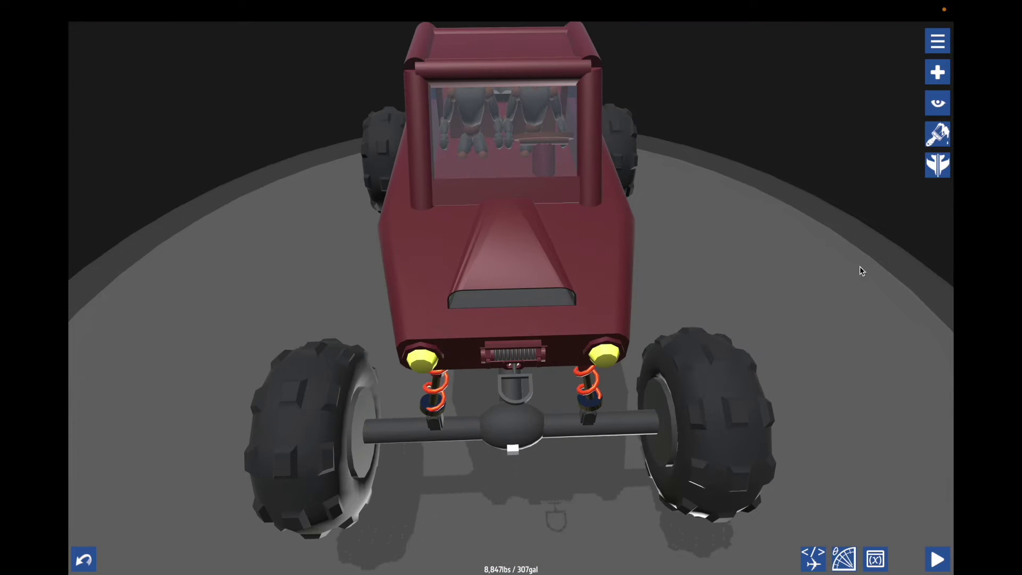
click(605, 285)
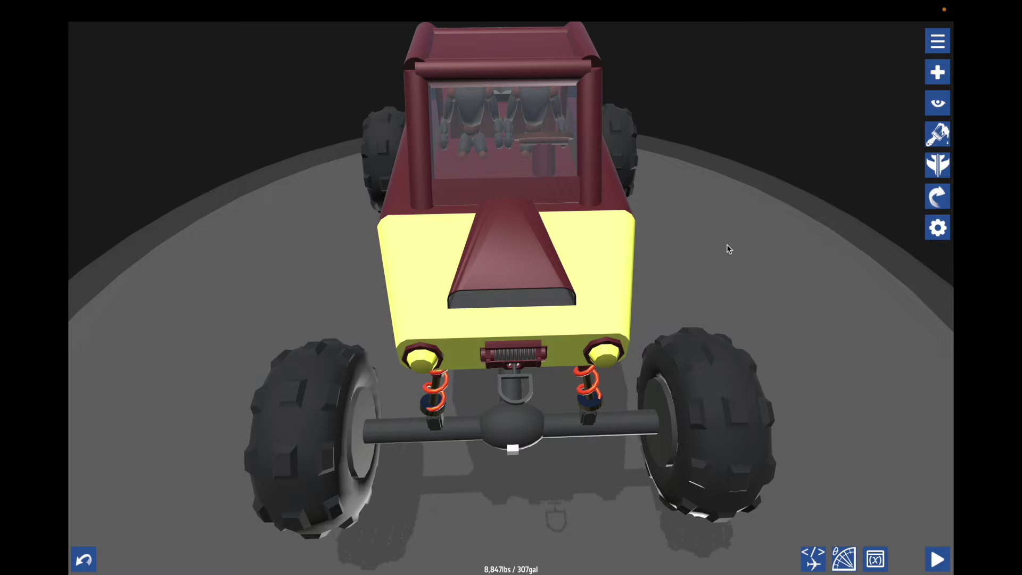
click(938, 103)
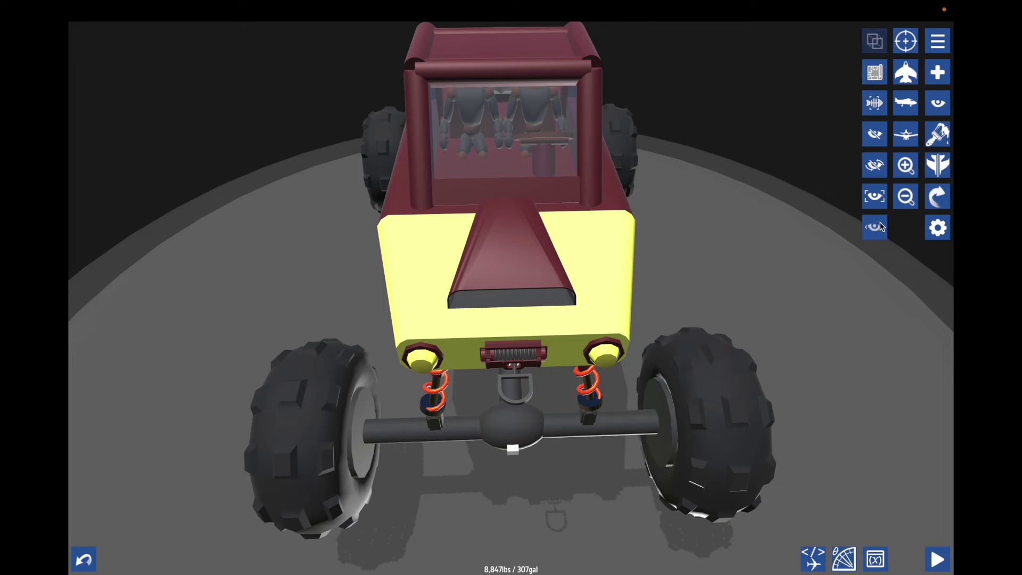
click(875, 134)
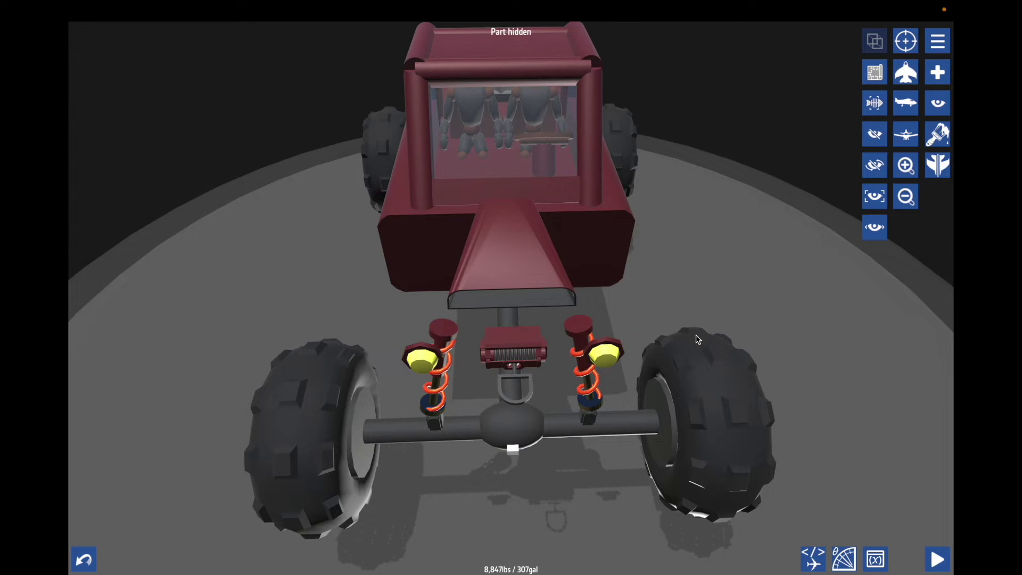
Set the jet engine's massScale and dragScale to 0 in the Overload XML editor and apply the changes
drag(764, 258, 817, 235)
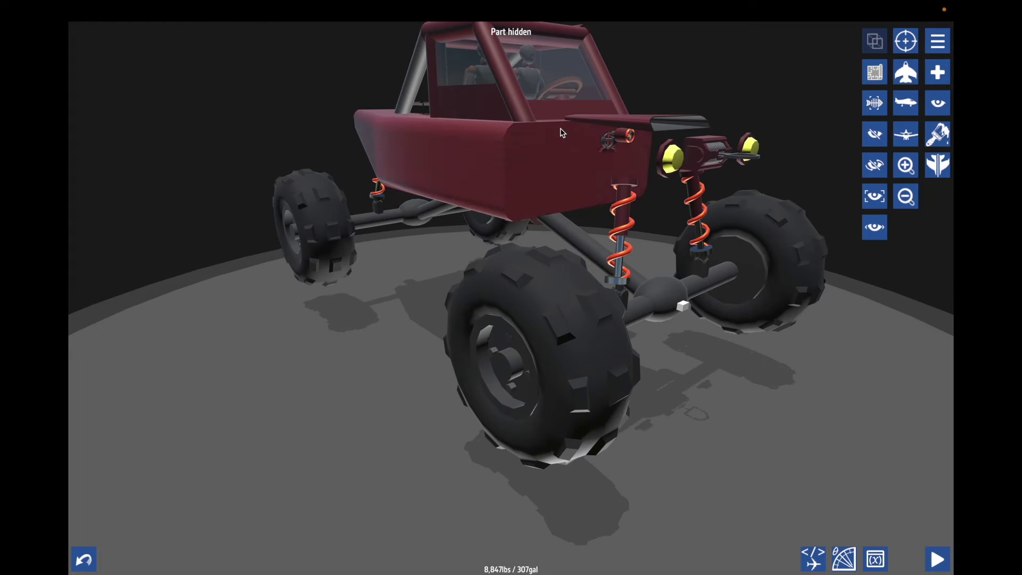
click(630, 137)
click(814, 559)
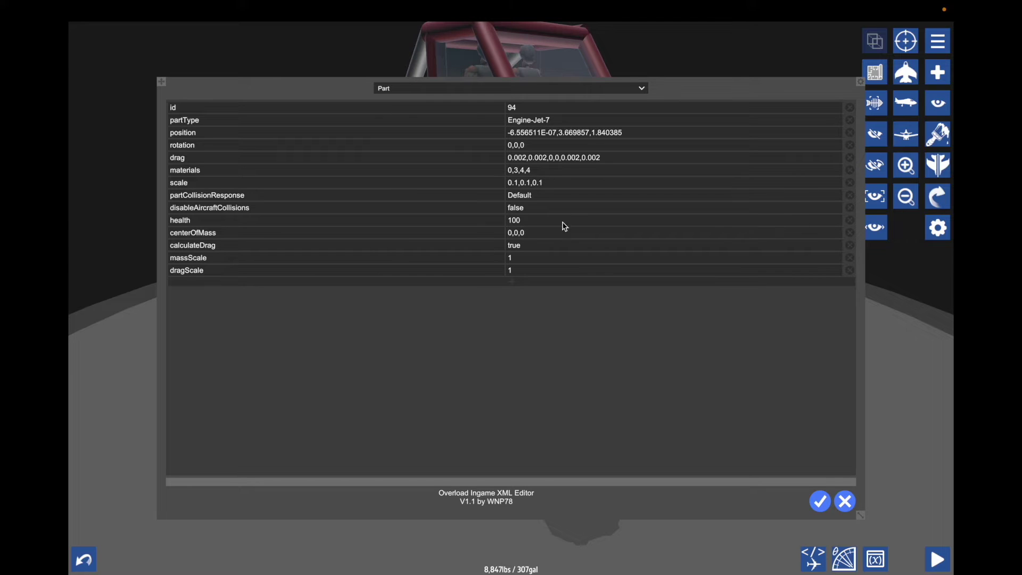
click(524, 263)
text(0)
click(539, 271)
click(819, 501)
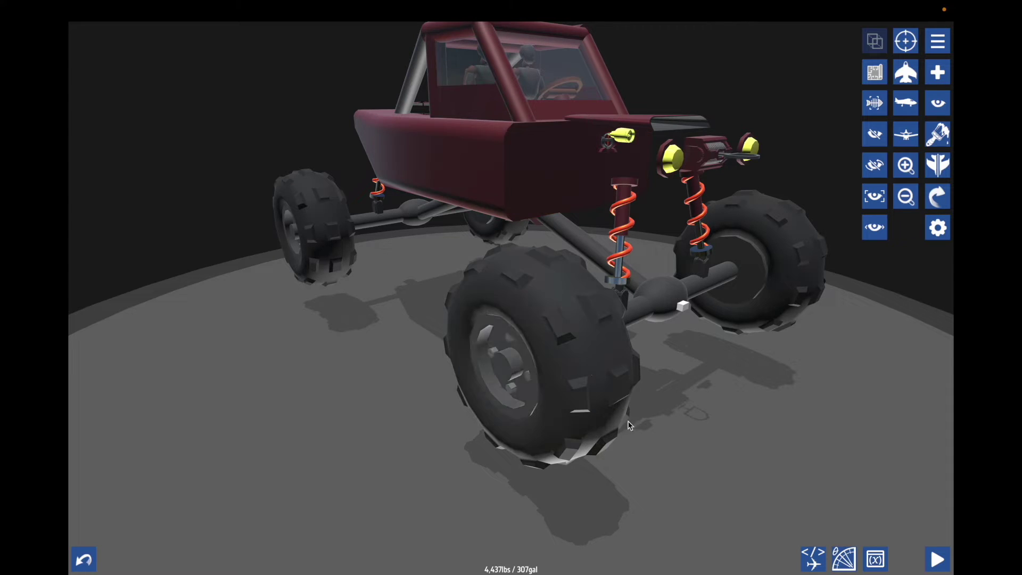
Launch the buggy in the desert and test its acceleration and steering, briefly toggling mouse-as-joystick control
drag(727, 513, 543, 426)
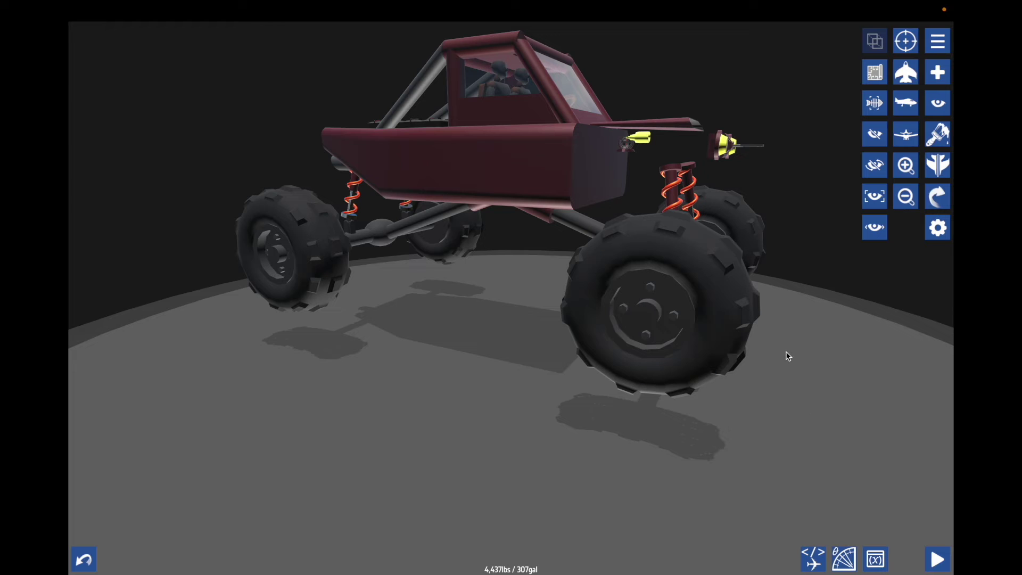
scroll(504, 395, down, 3)
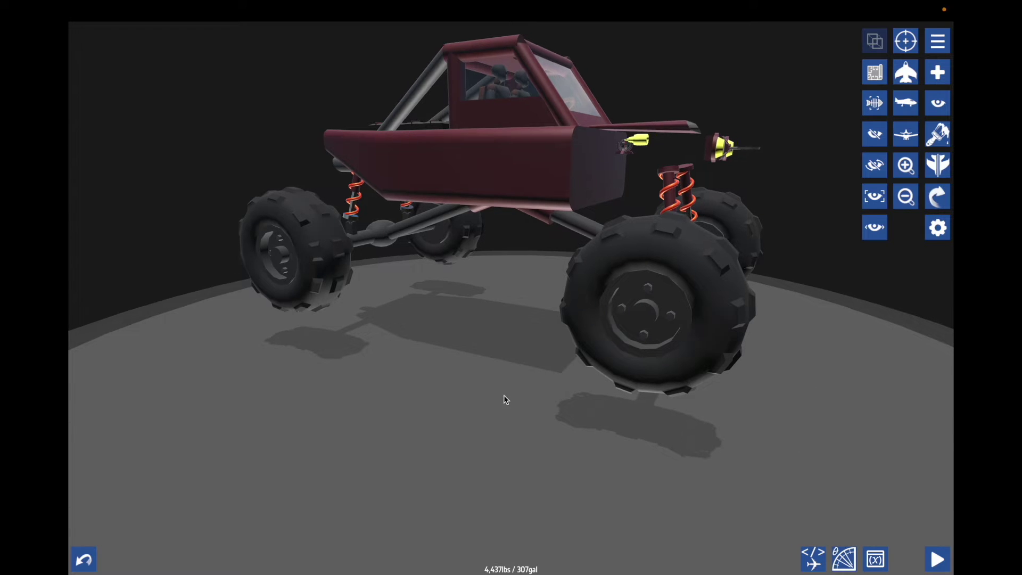
drag(743, 502, 807, 475)
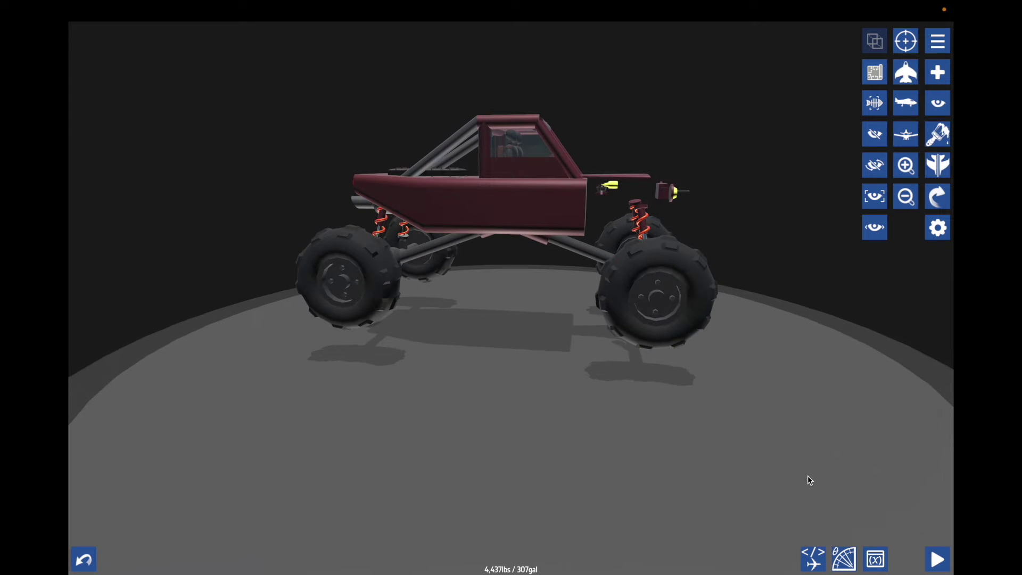
drag(816, 342, 875, 443)
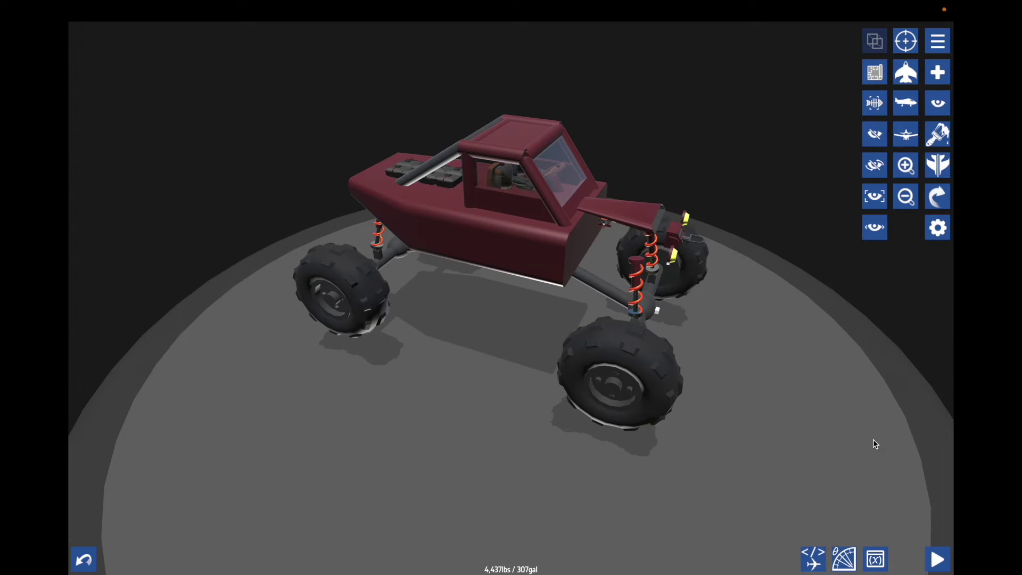
click(938, 557)
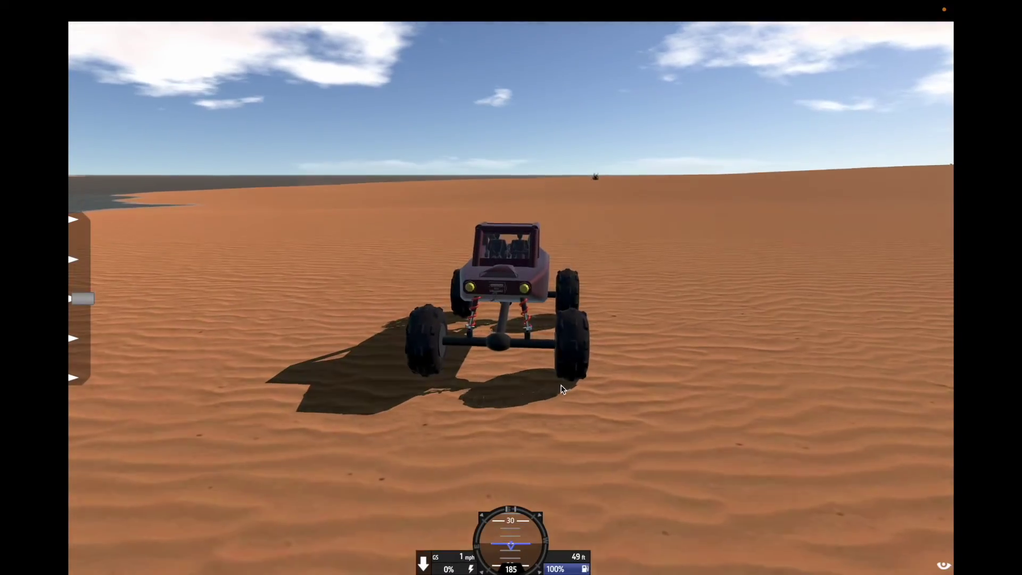
key(a)
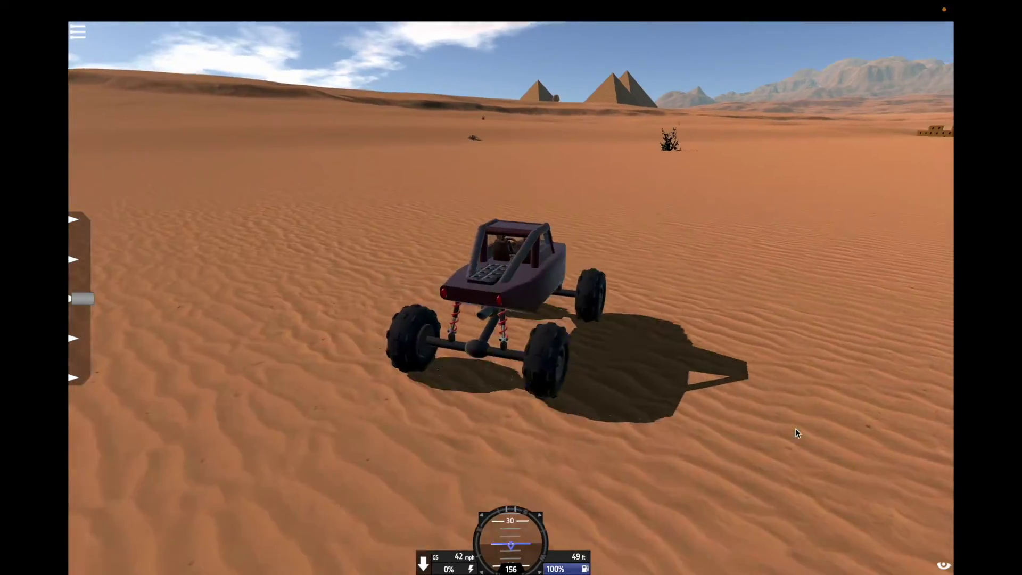
key(d)
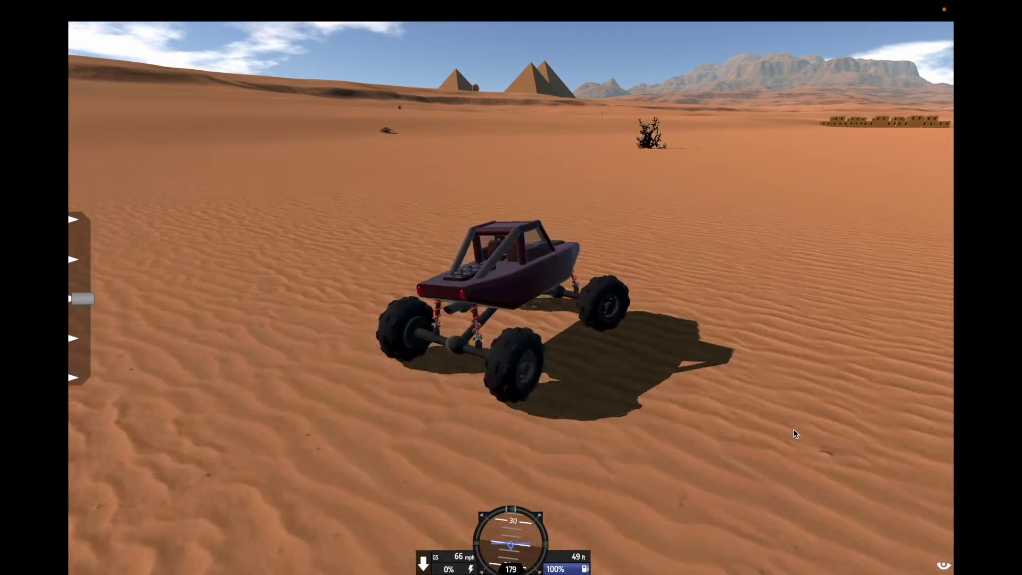
key(a)
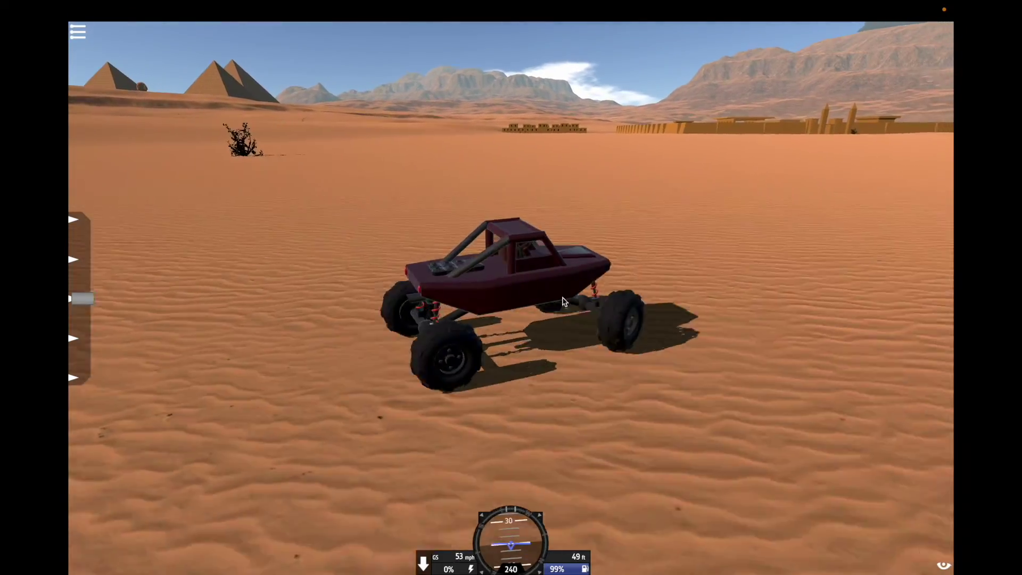
key(r)
key(w)
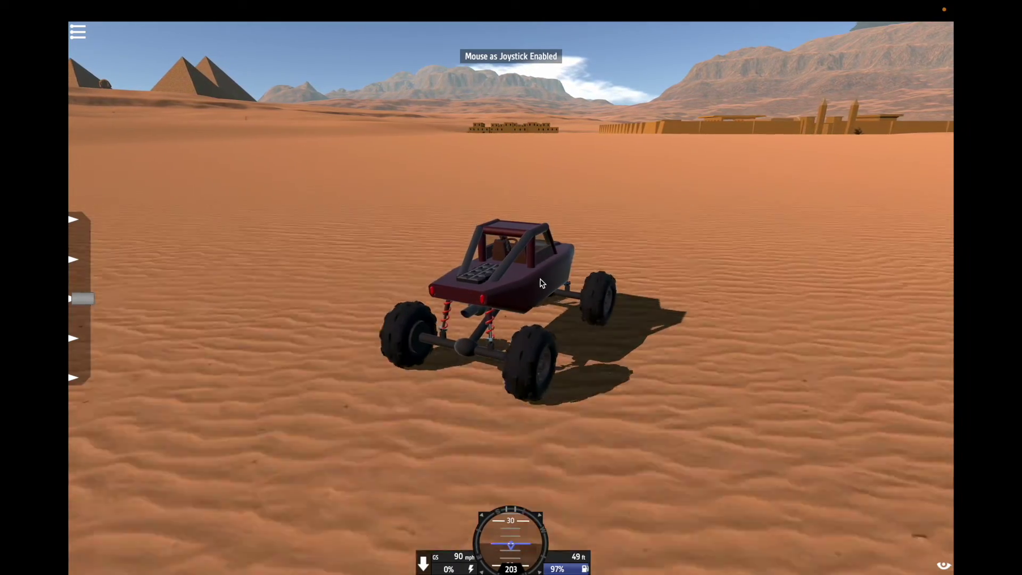
key(a)
key(m)
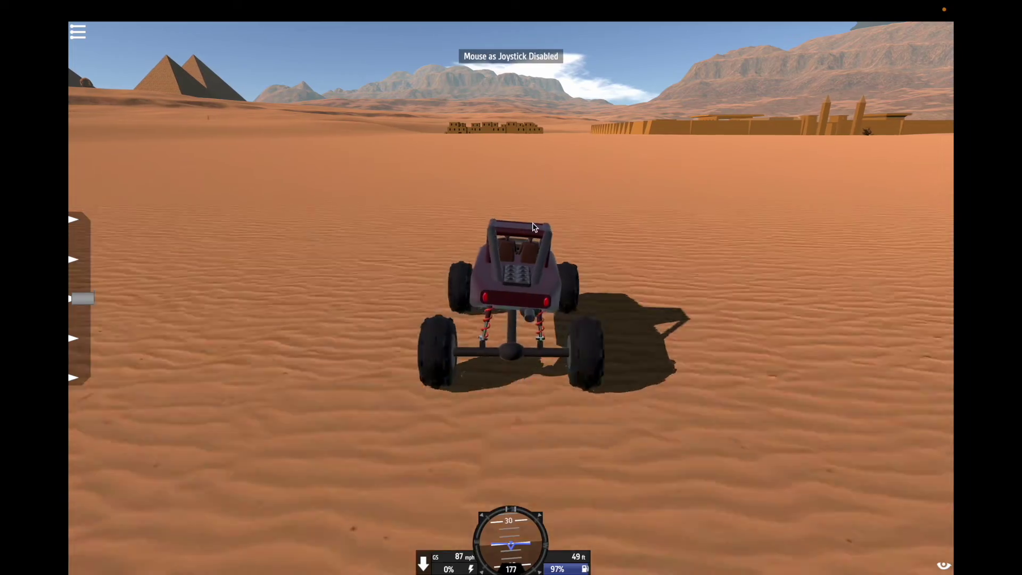
Brake the buggy while watching it up close from the side, and return to the designer
drag(579, 253, 782, 253)
scroll(511, 288, up, 3)
key(b)
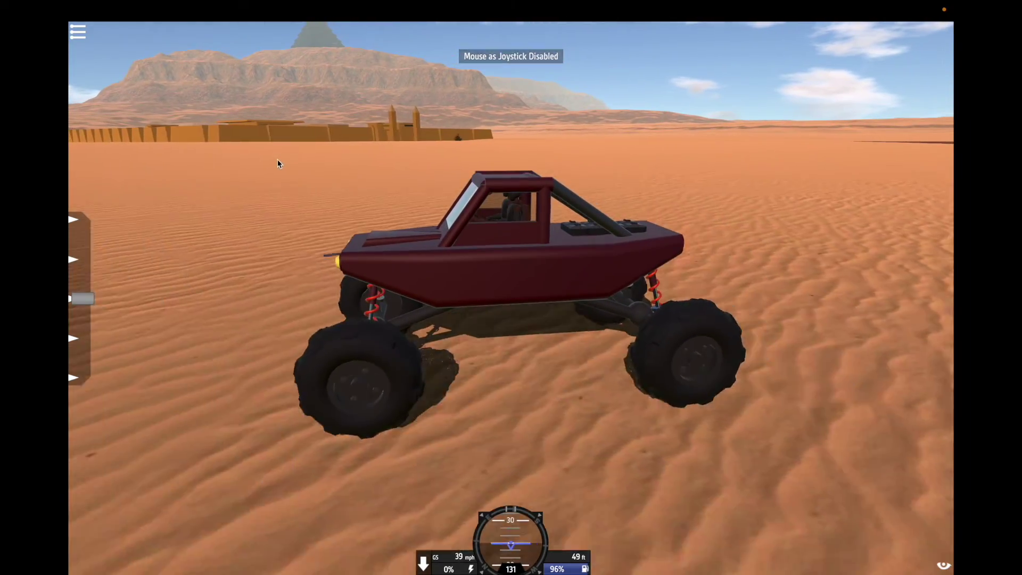
click(77, 32)
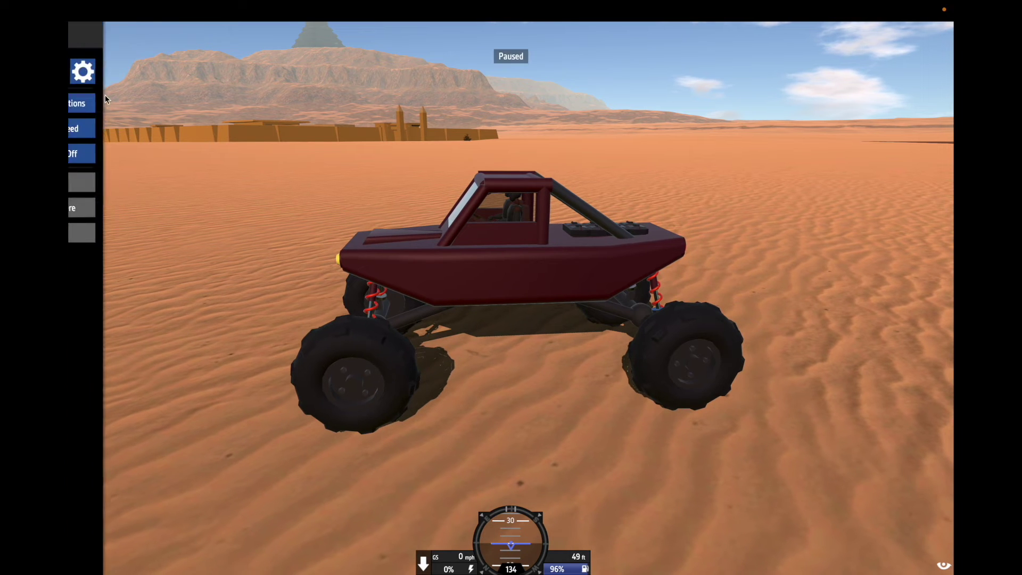
click(136, 231)
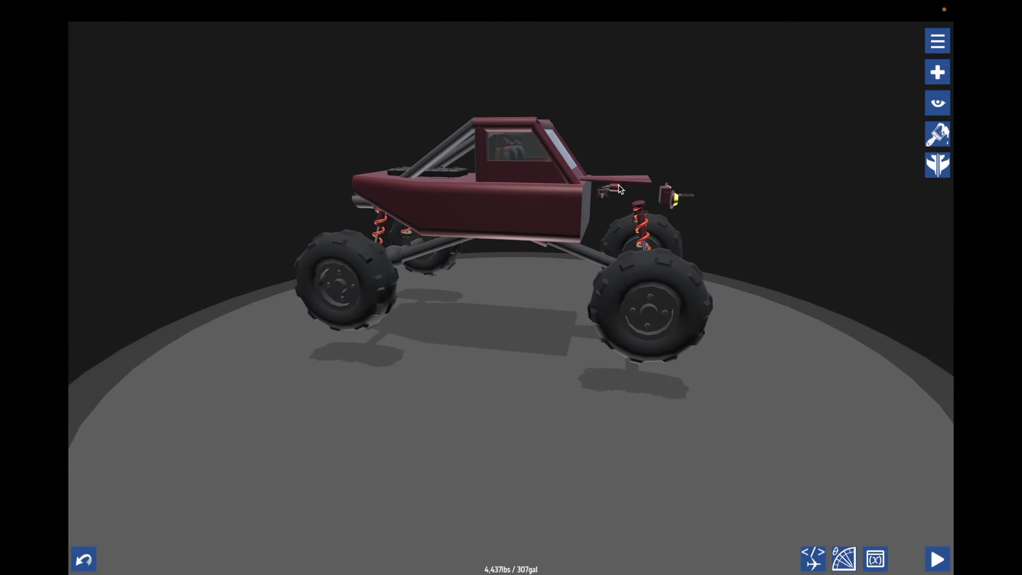
Add a throttleResponse attribute to the jet engine's Engine section in the Overload XML editor
click(616, 190)
click(814, 560)
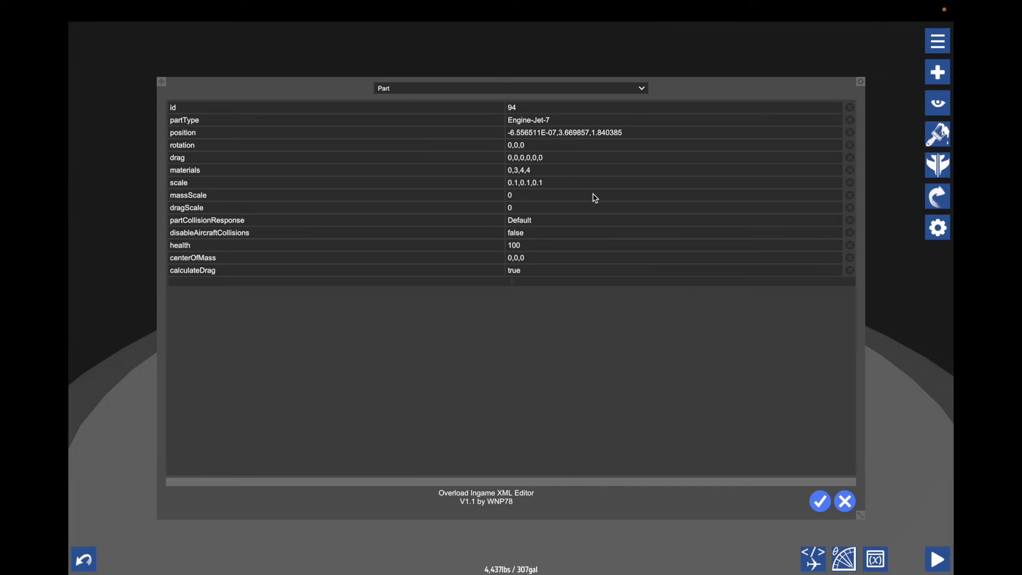
click(460, 93)
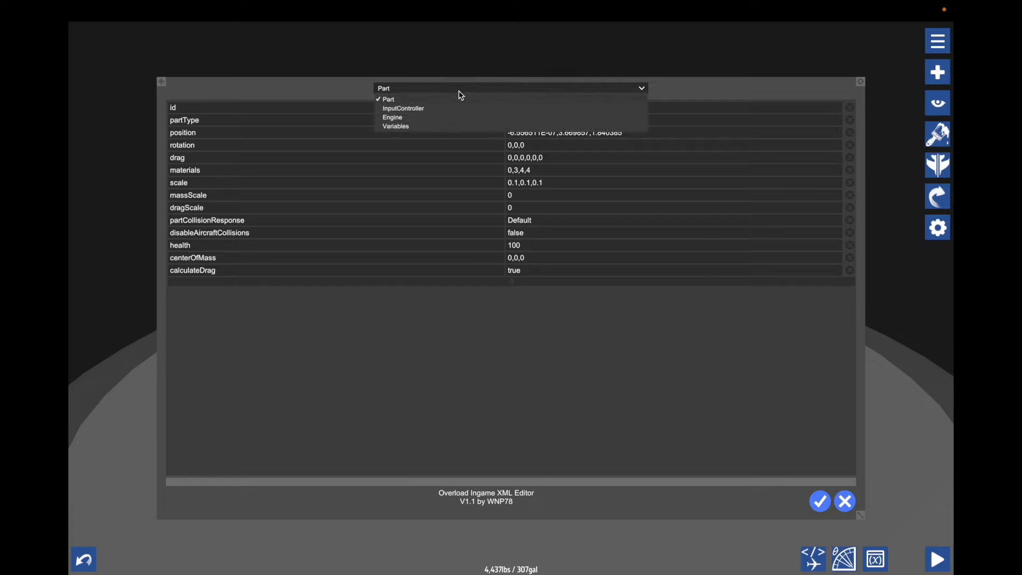
click(450, 118)
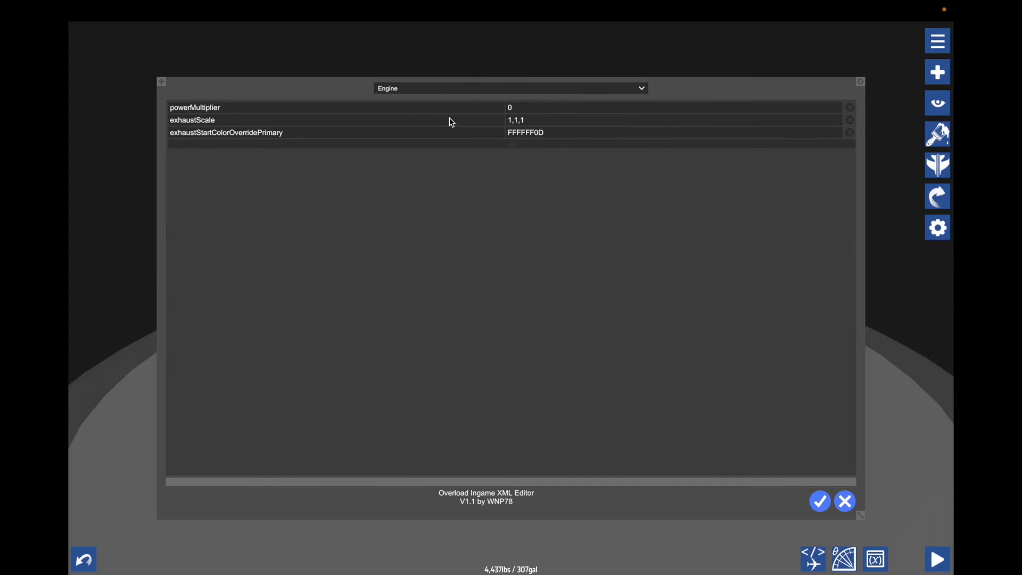
click(513, 146)
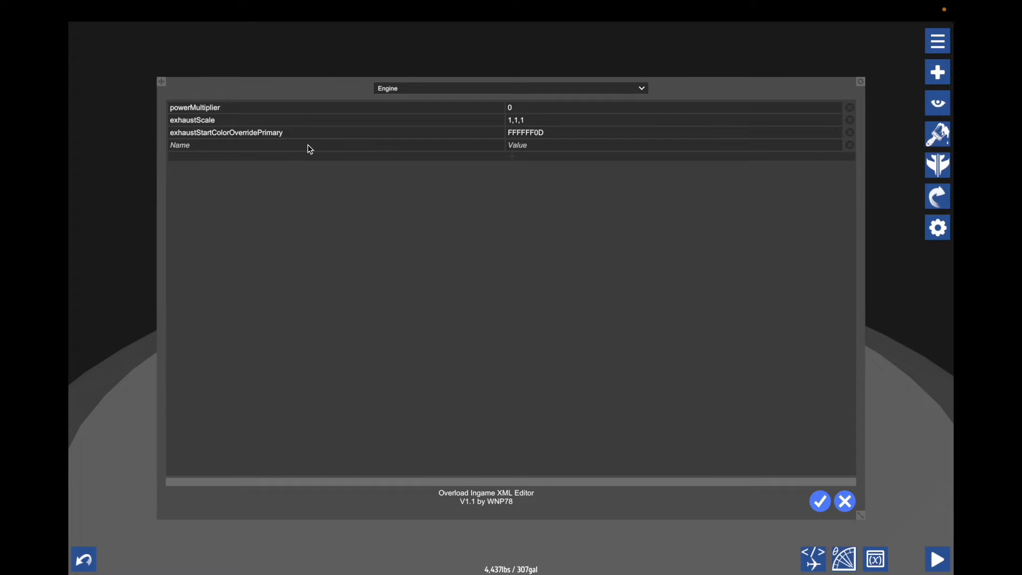
text(throttleResponse)
Check the spelling and capitalisation of the throttleResponse attribute name, and open its value for editing
drag(170, 144, 176, 144)
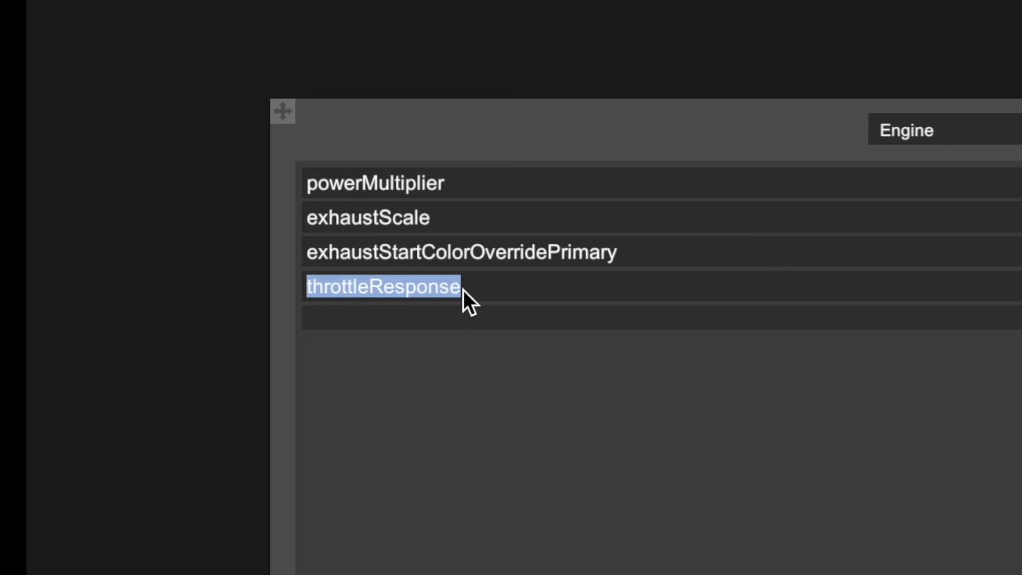
click(463, 290)
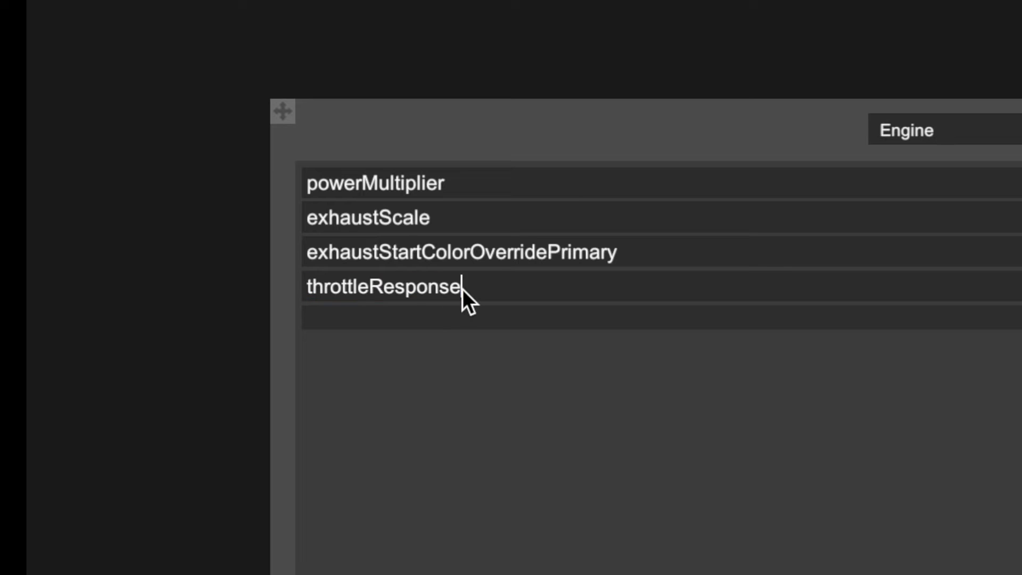
click(313, 289)
drag(385, 288, 374, 288)
click(313, 287)
click(371, 289)
click(472, 289)
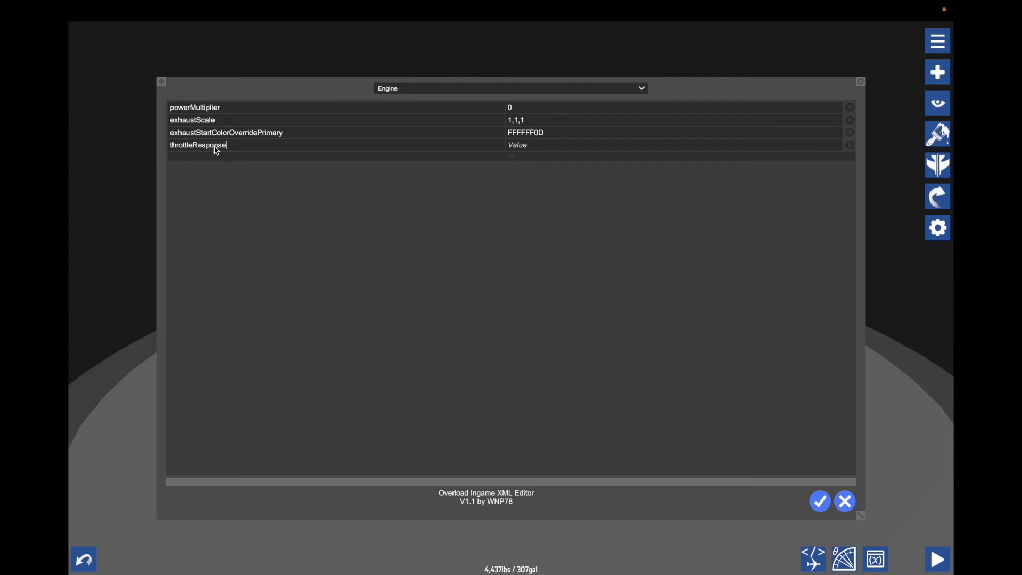
click(539, 149)
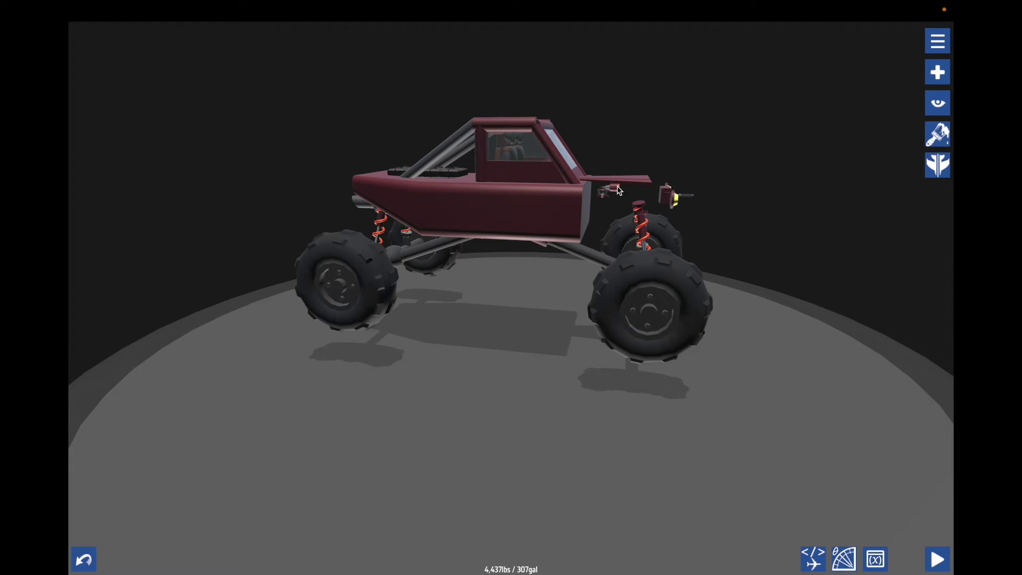
Set the jet engine's throttleResponse to 0.7 in the XML editor's Engine section and apply the change
click(617, 188)
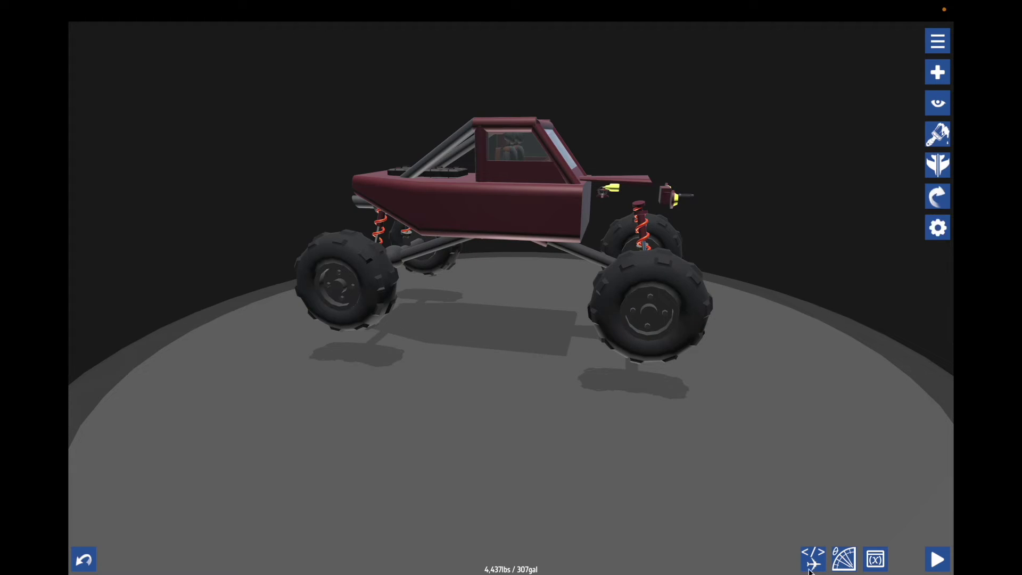
click(812, 566)
click(813, 567)
click(458, 91)
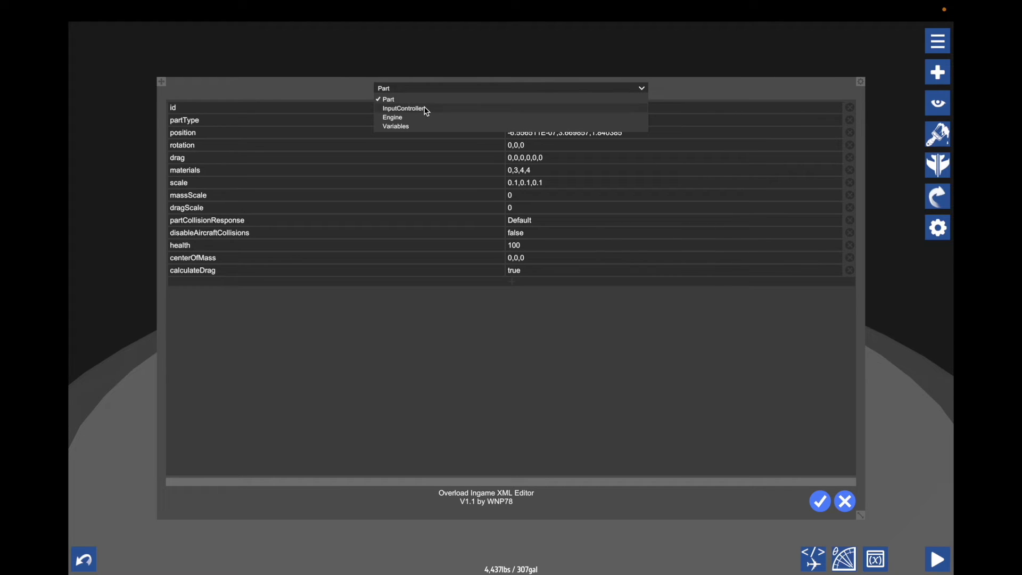
click(427, 111)
click(428, 89)
click(405, 117)
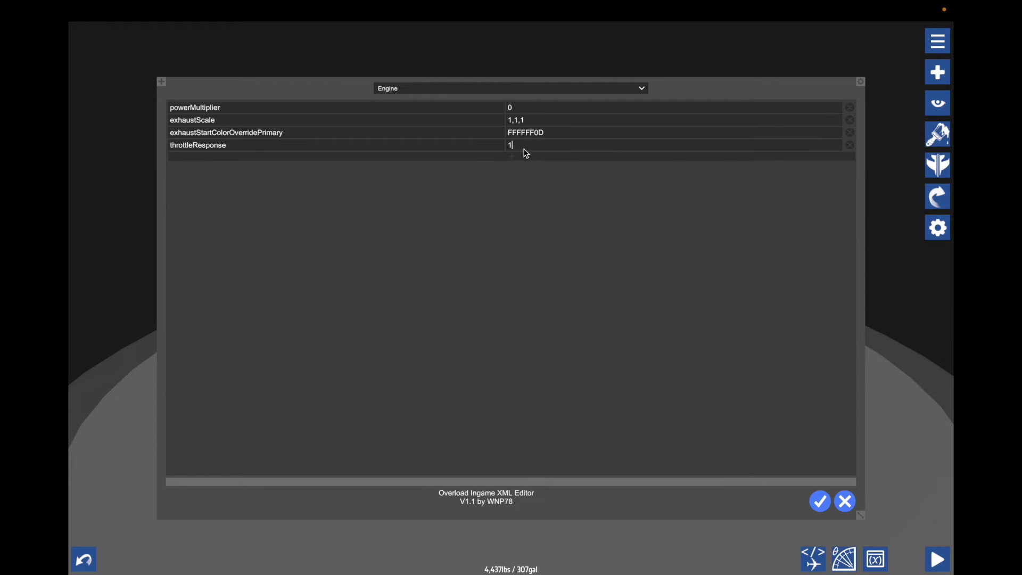
key(BackSpace)
text(2)
key(BackSpace)
text(0.7)
click(821, 502)
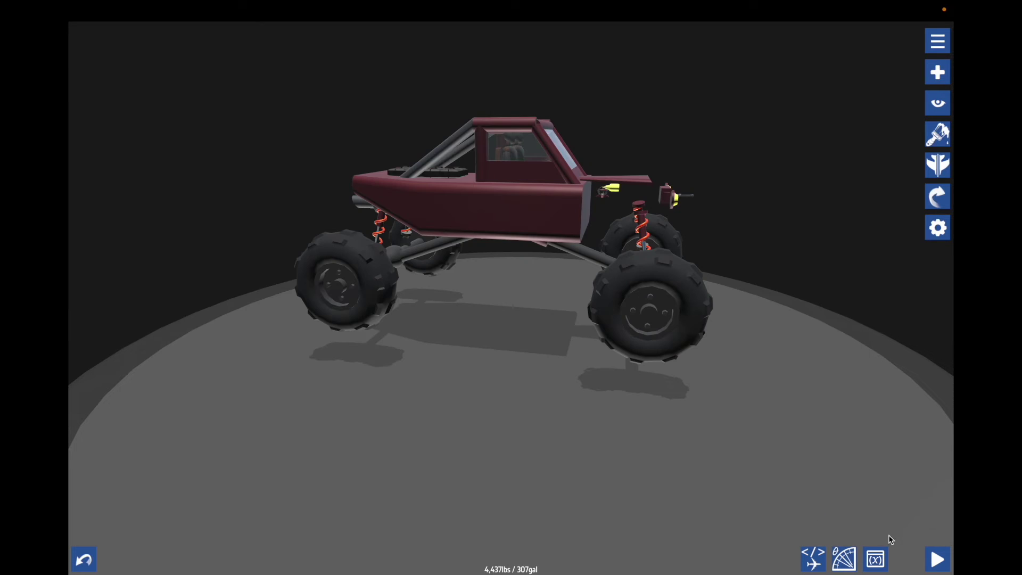
Launch the buggy in the desert, accelerate, and steer it while viewing it from behind and the side
click(936, 558)
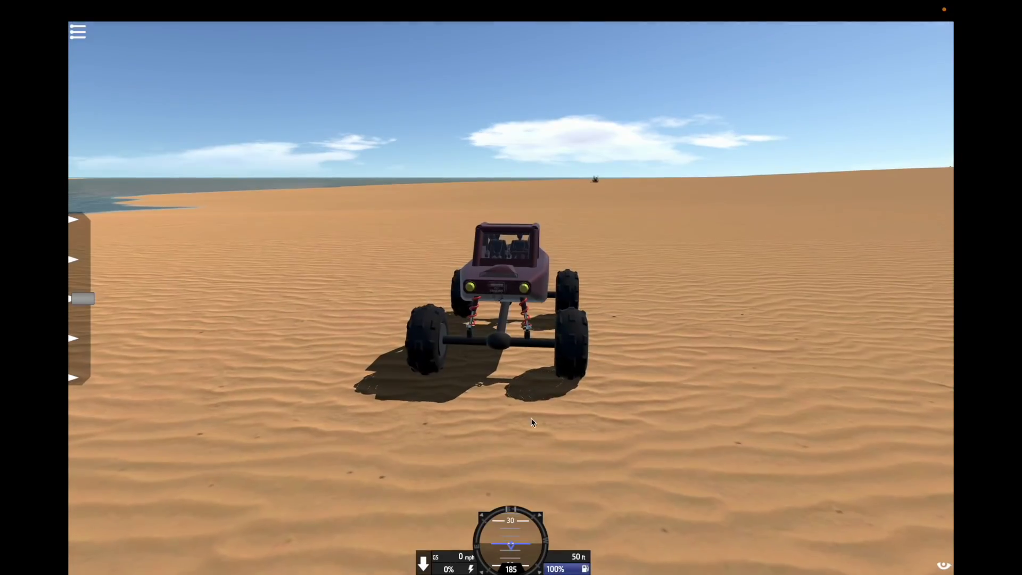
key(w)
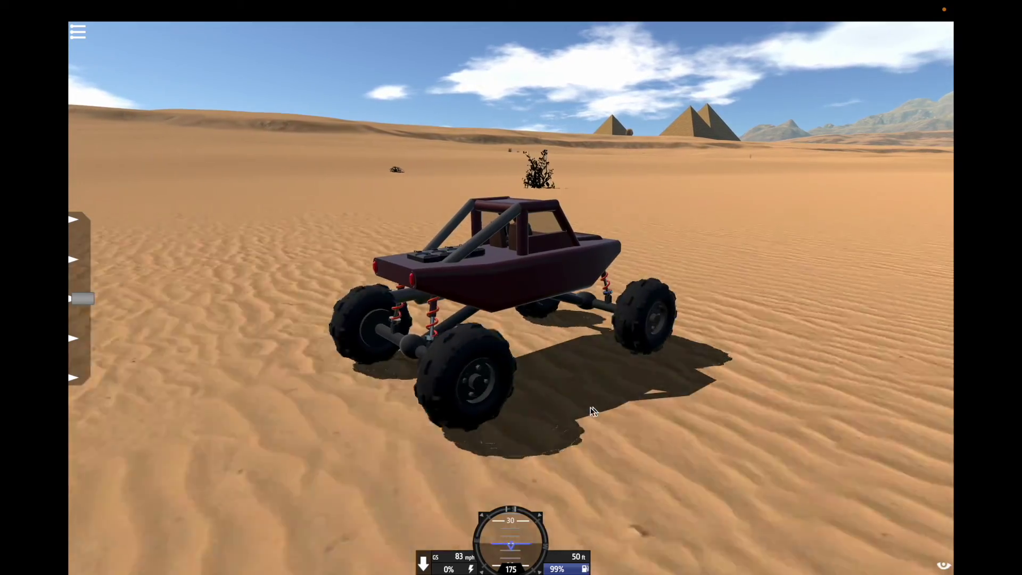
drag(590, 407, 687, 402)
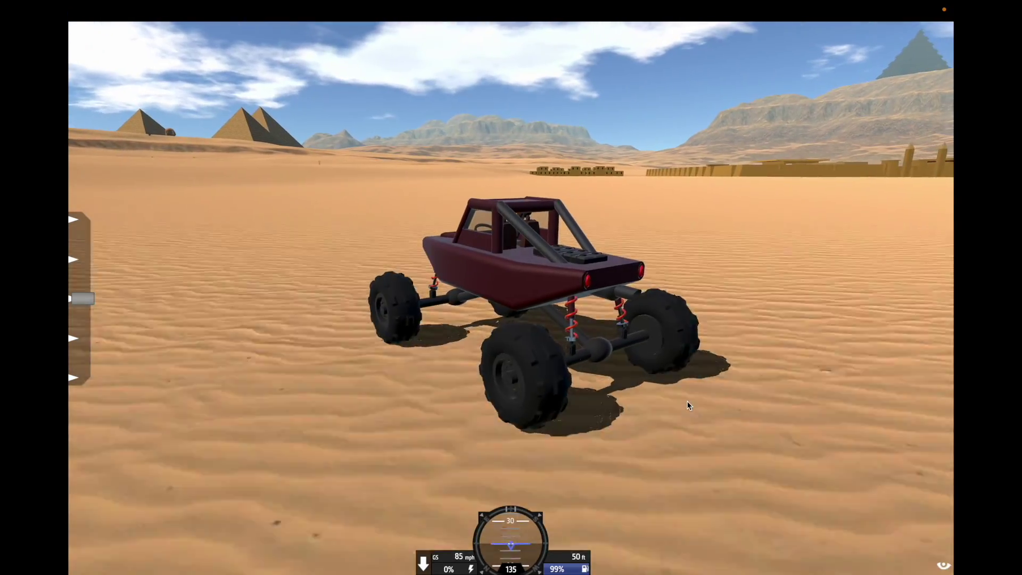
key(d)
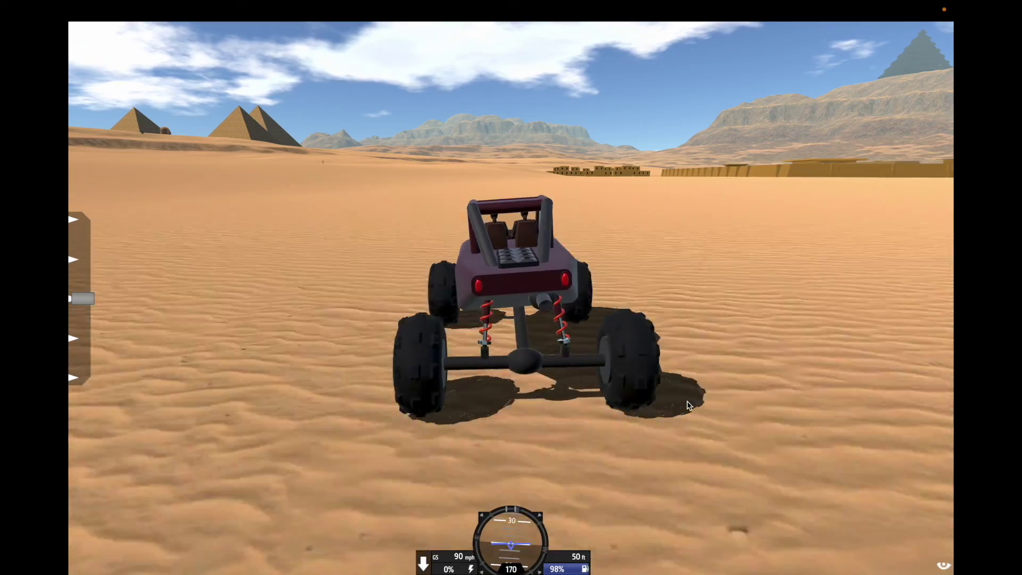
key(d)
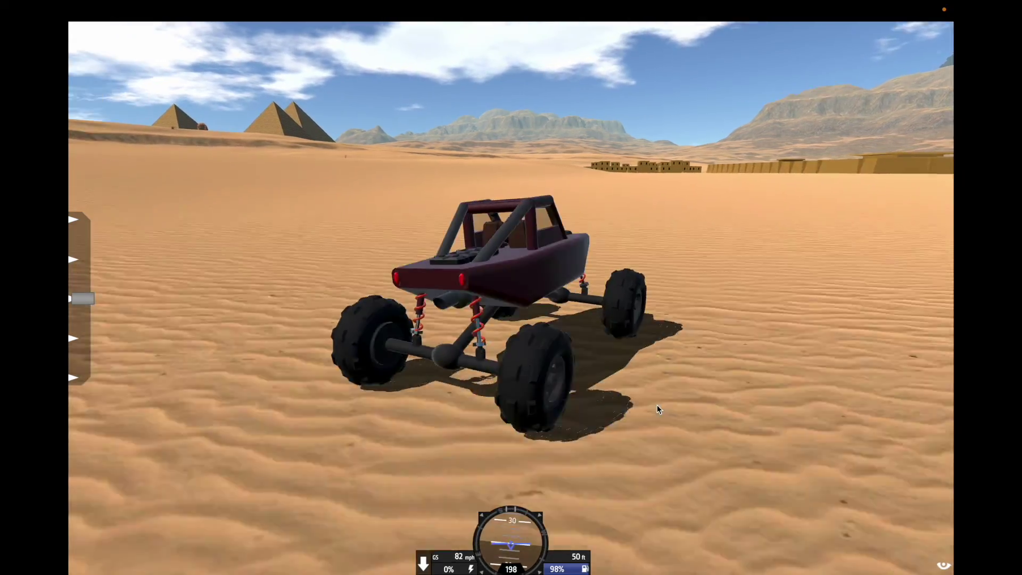
key(d)
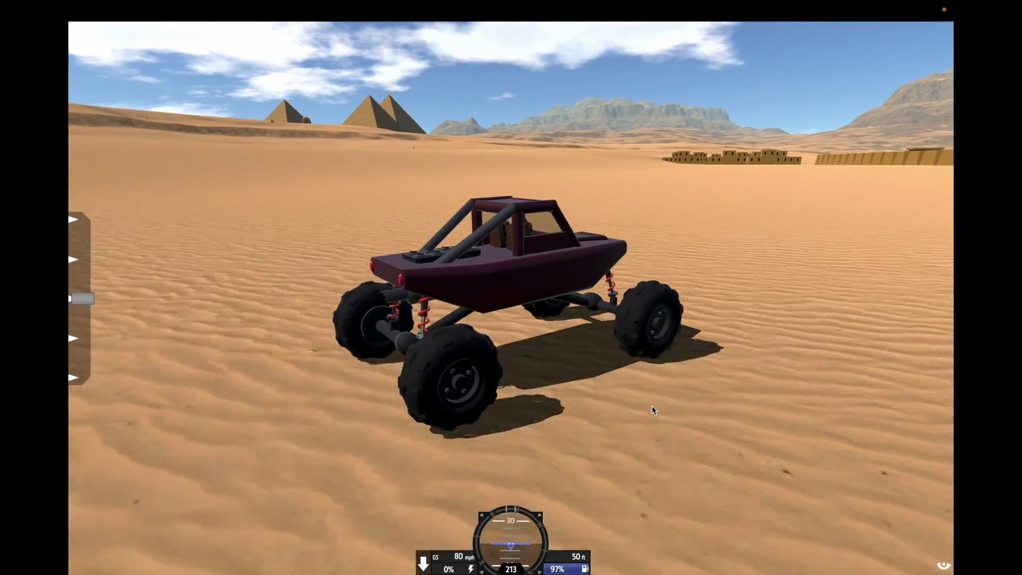
Test steering with mouse-as-joystick control, turn that control off, and return to the designer
key(m)
key(d)
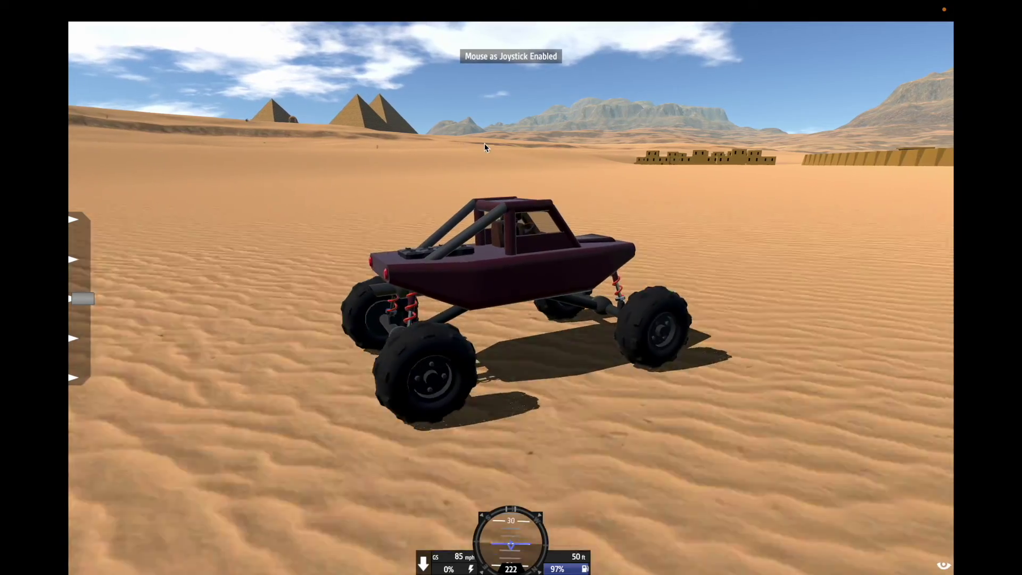
mouse_move(337, 161)
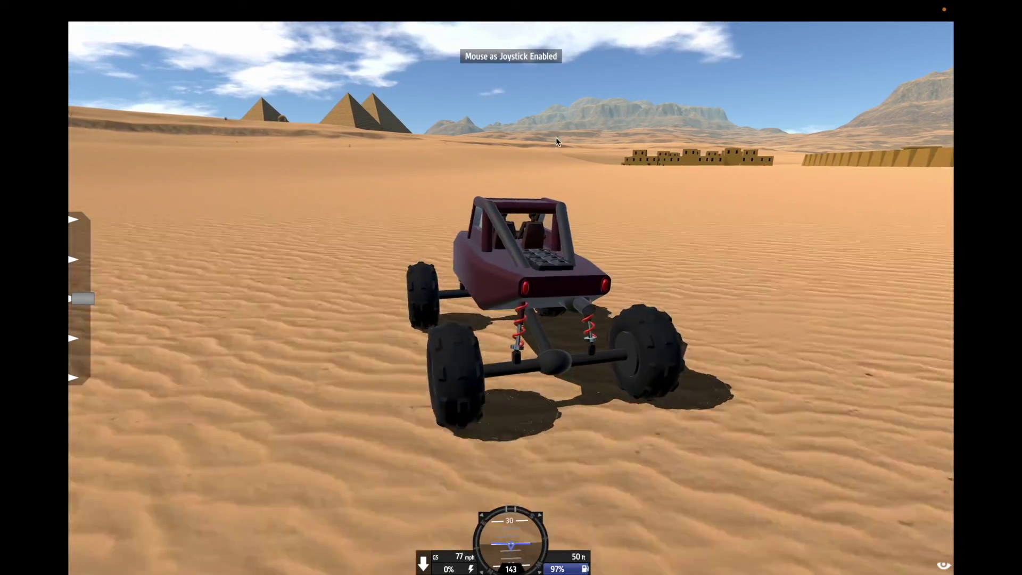
mouse_move(556, 137)
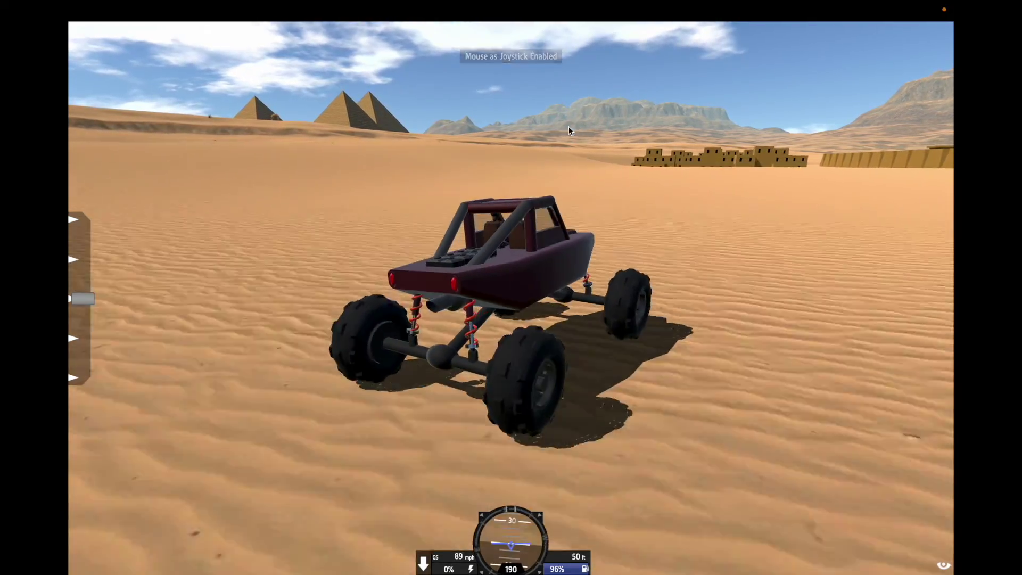
key(m)
click(85, 36)
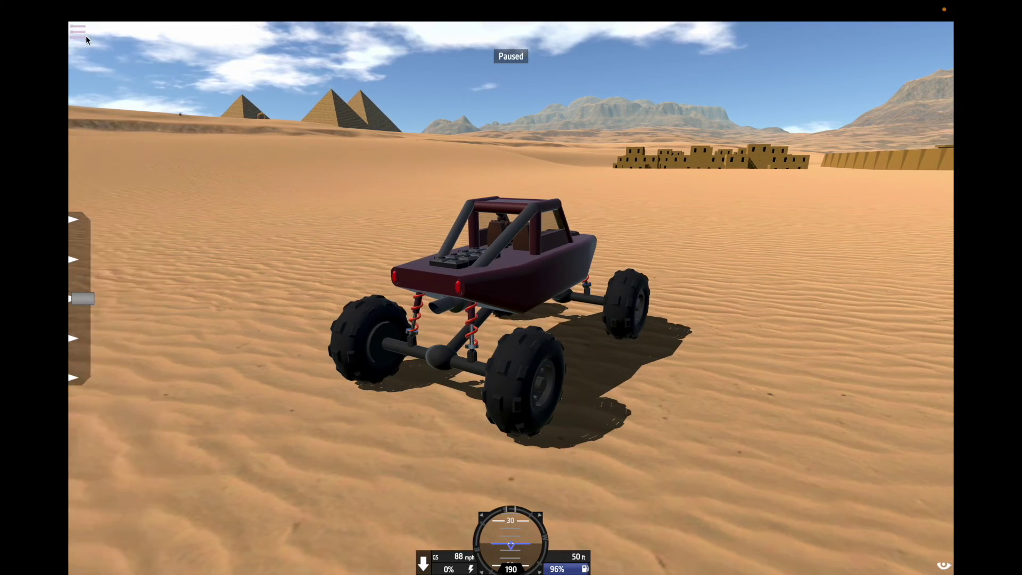
click(81, 33)
click(136, 235)
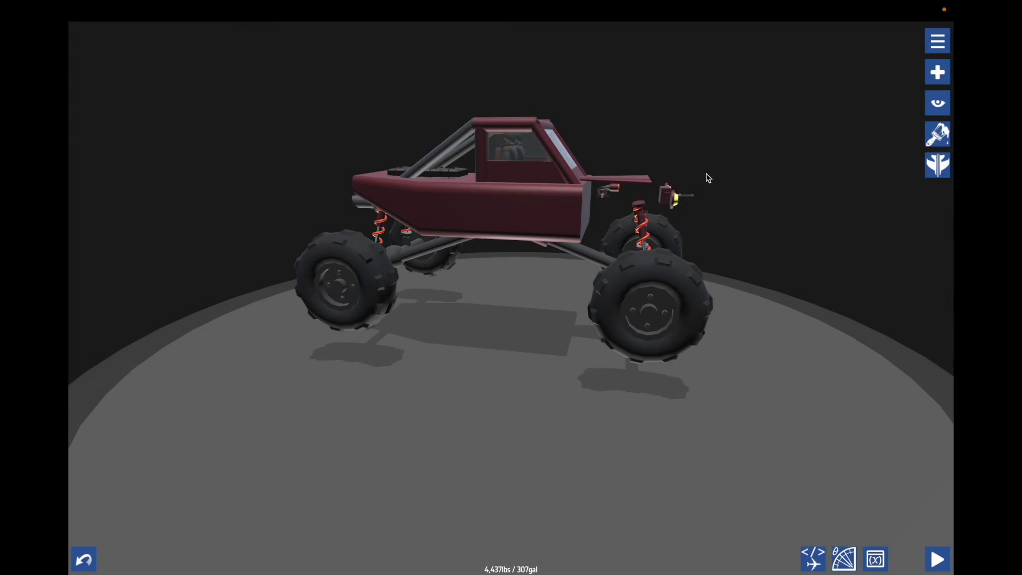
Open the jet engine's InputController attributes in the Overload XML editor
click(617, 192)
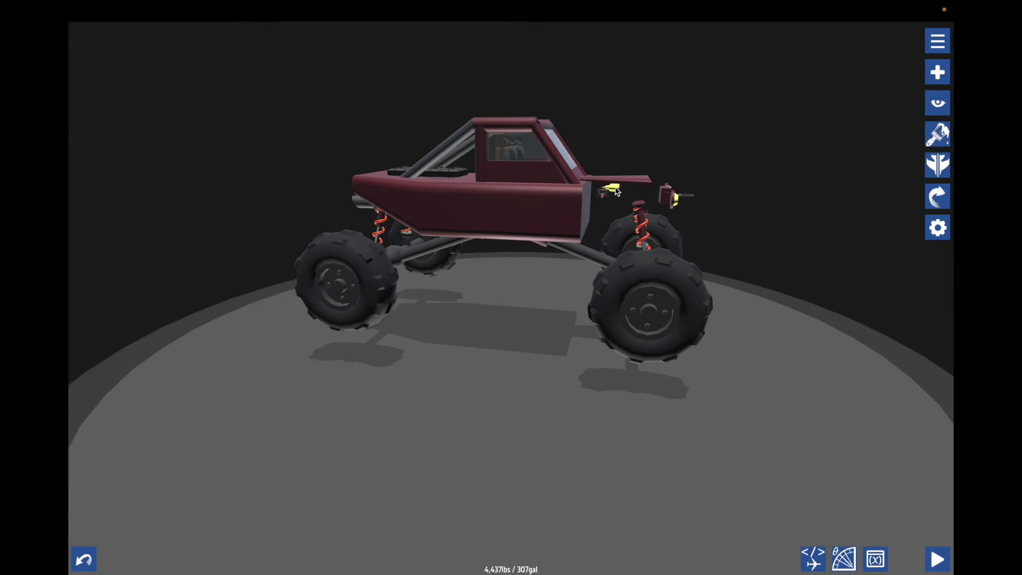
click(812, 560)
click(431, 88)
click(414, 106)
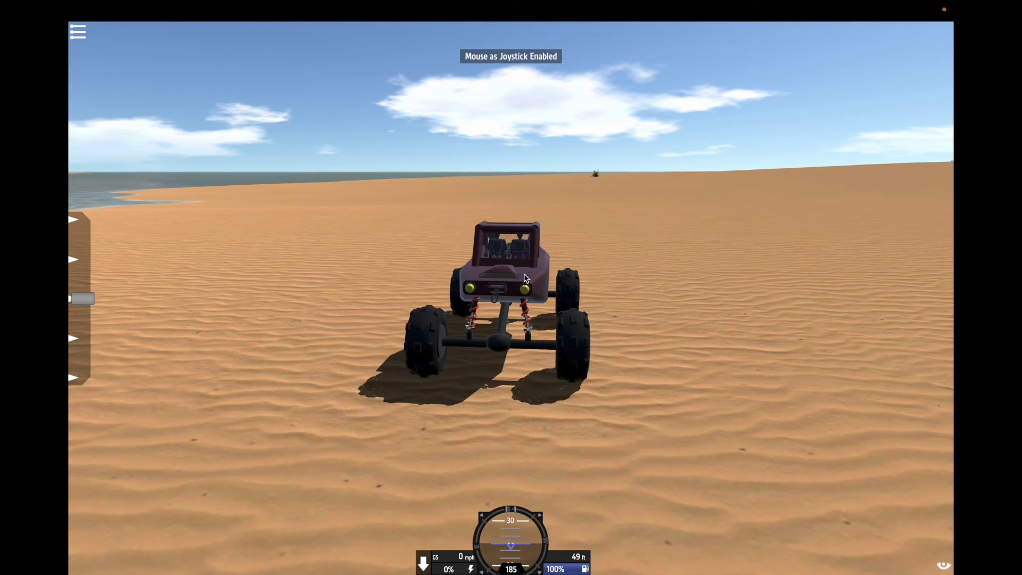
Accelerate the buggy across the desert, view it from behind, and test its steering with mouse-as-joystick control toggled
key(w)
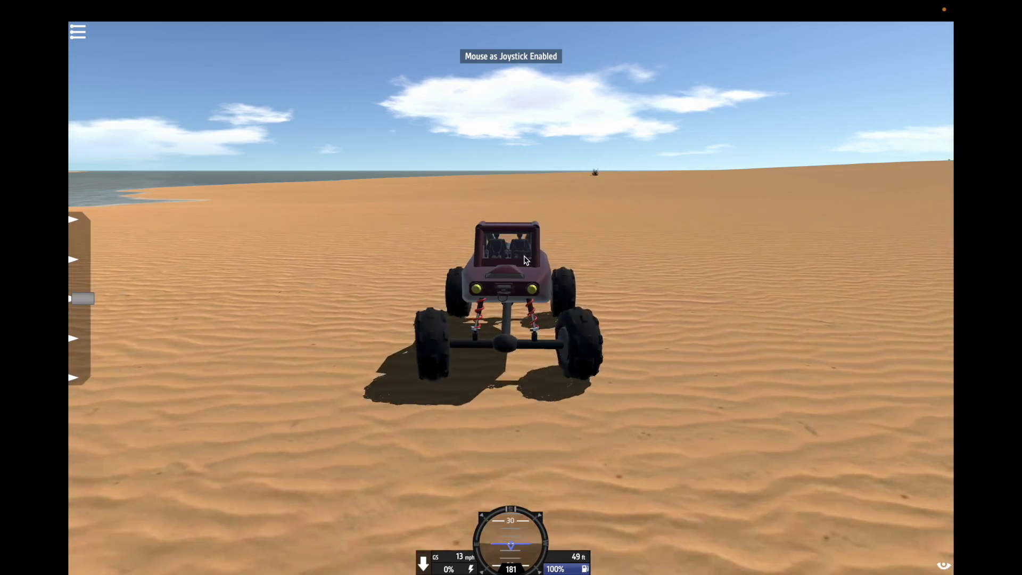
right_click(497, 129)
drag(497, 129, 800, 164)
key(d)
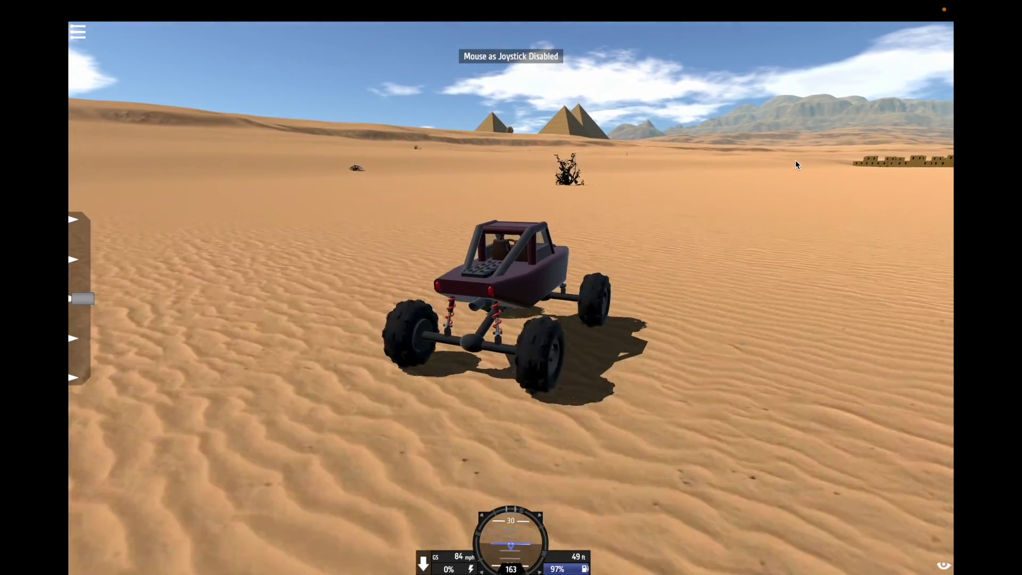
key(m)
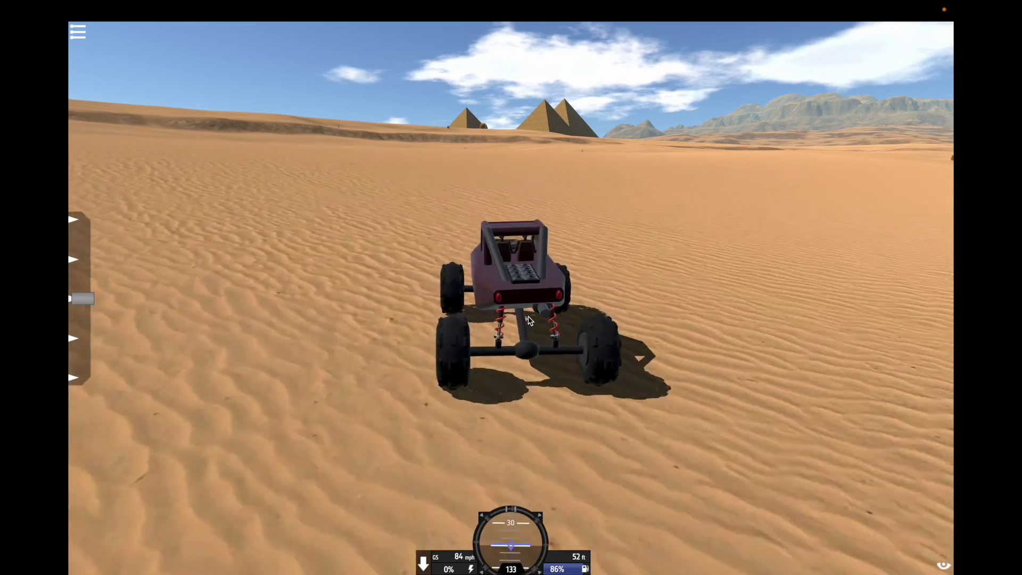
Slow the buggy almost to a standstill while viewing it from the side and rear
key(r)
drag(554, 288, 488, 274)
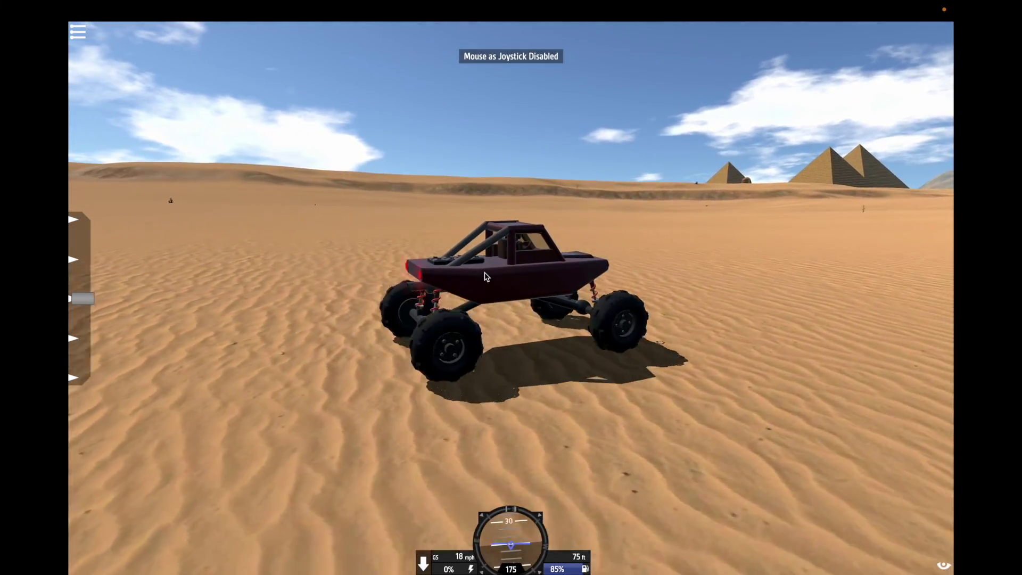
drag(513, 274, 373, 277)
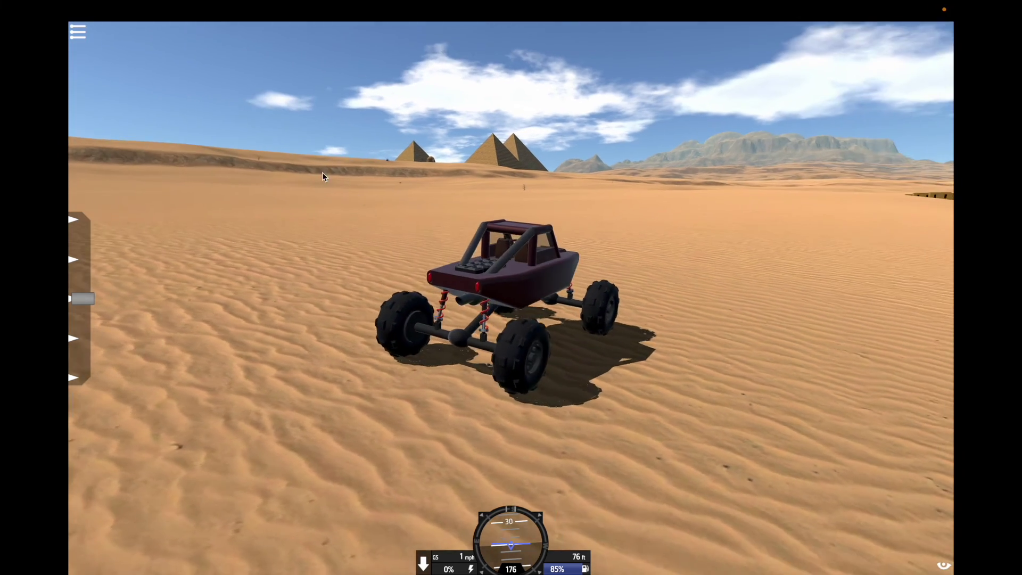